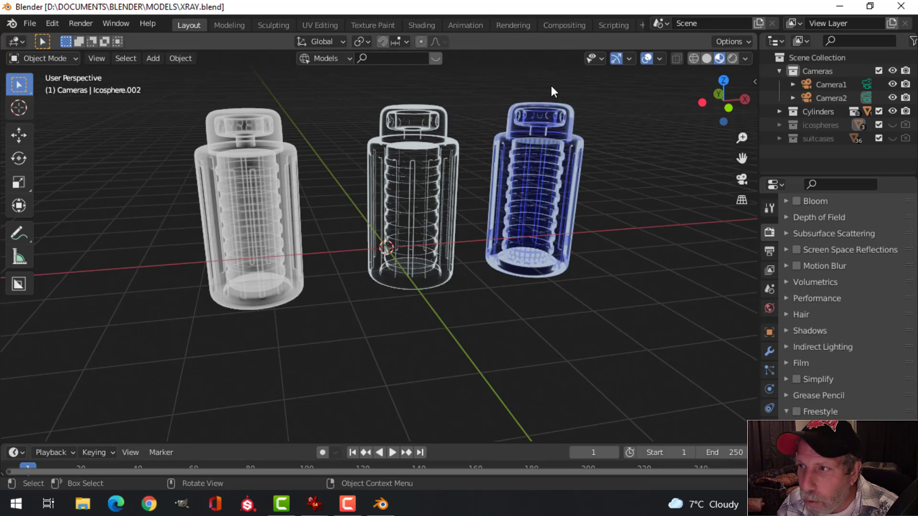
# Turn off gizmos and overlays so the canisters sit on plain black, then orbit around them
pyautogui.click(617, 57)
pyautogui.click(645, 58)
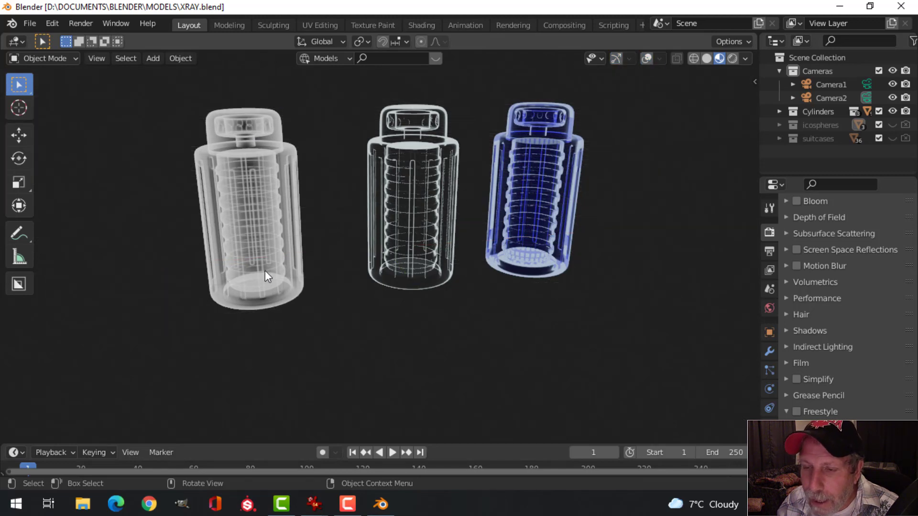
pyautogui.scroll(5, 262, 212)
pyautogui.scroll(-4, 255, 194)
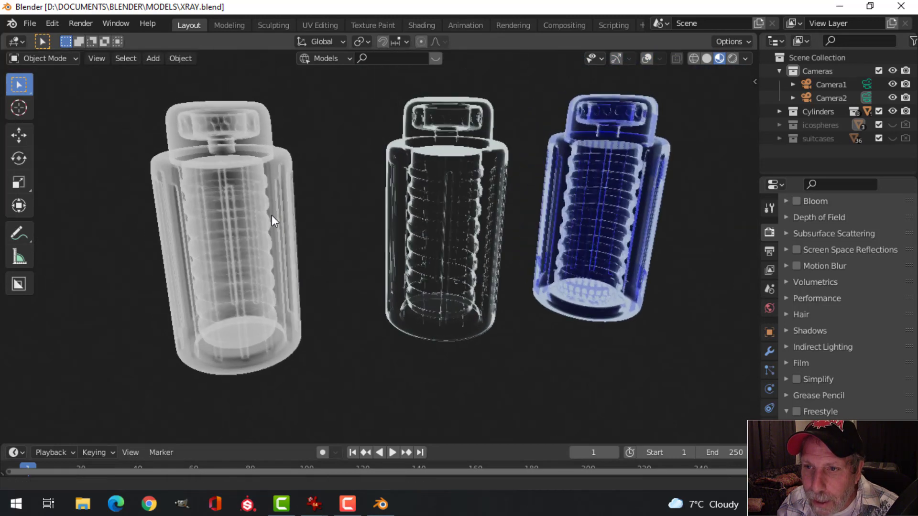
pyautogui.scroll(2, 275, 218)
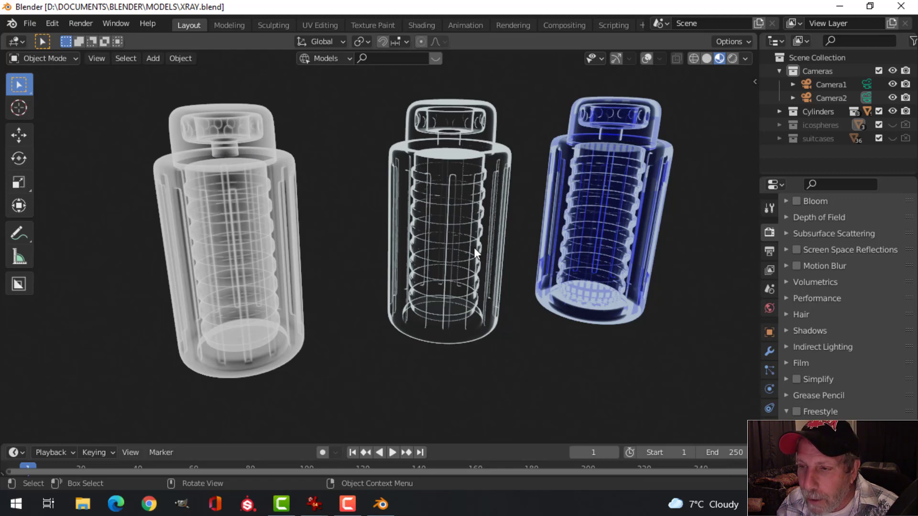
pyautogui.moveTo(475, 247); pyautogui.dragTo(440, 234, button='middle')
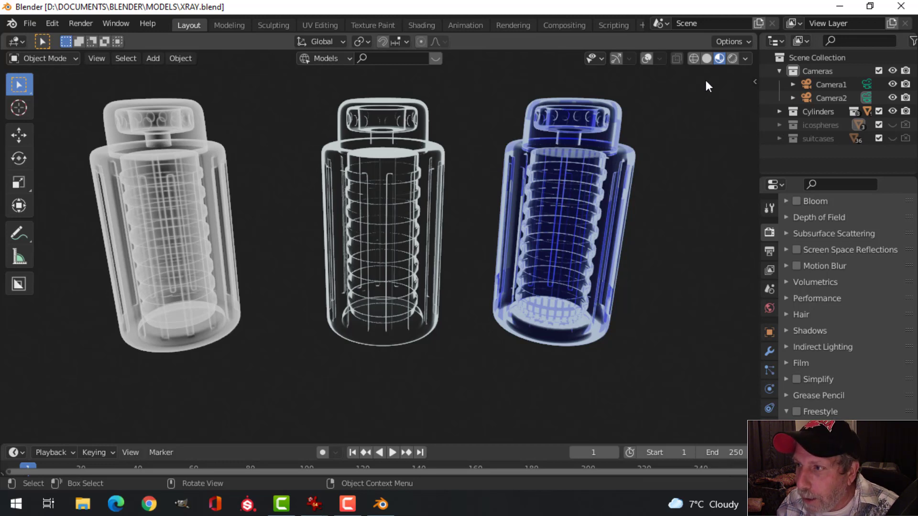
# Restore gizmos and overlays, and hide the Cylinders collection from viewport and render
pyautogui.click(615, 59)
pyautogui.click(645, 59)
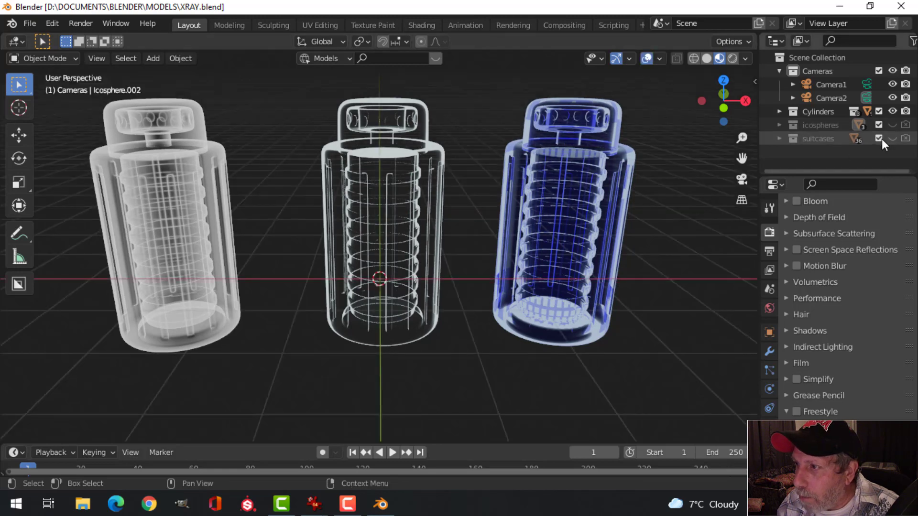
pyautogui.click(892, 111)
pyautogui.click(905, 111)
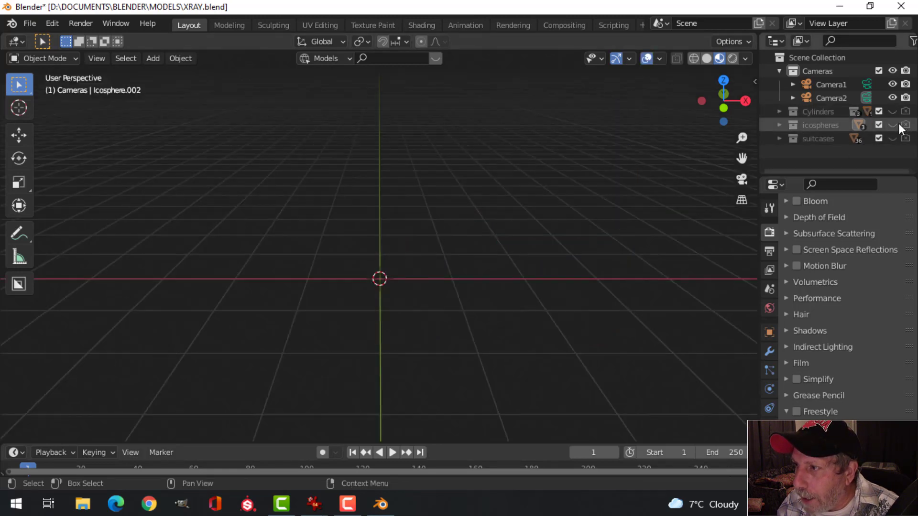
# Enable the icospheres collection in viewport and render, then orbit around the spiky spheres
pyautogui.click(892, 124)
pyautogui.click(905, 124)
pyautogui.moveTo(592, 265); pyautogui.dragTo(302, 263, button='middle')
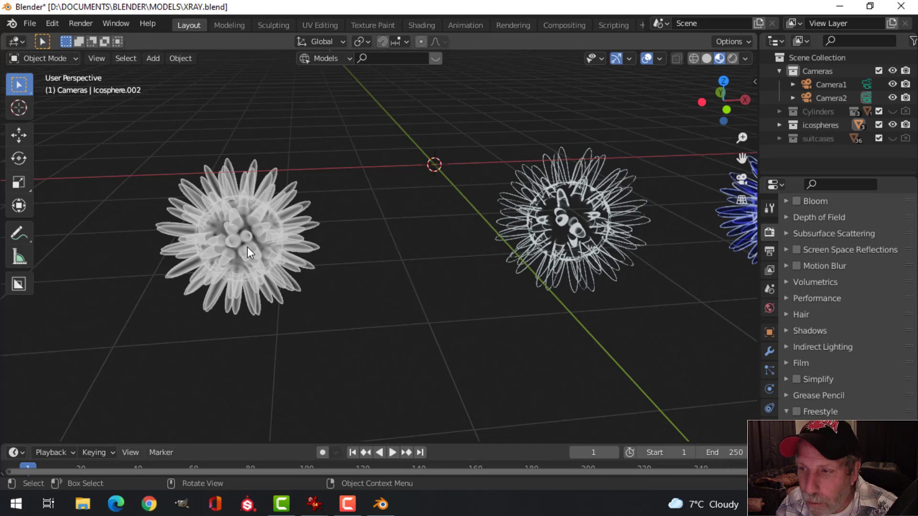
pyautogui.moveTo(532, 242); pyautogui.dragTo(455, 233, button='middle')
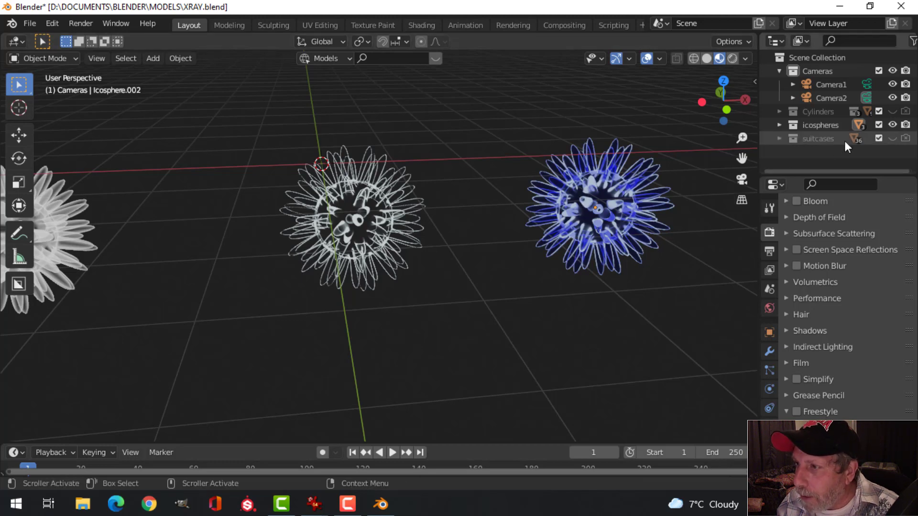
# Hide the icospheres collection, show the suitcases collection and zoom in on the suitcases
pyautogui.click(893, 127)
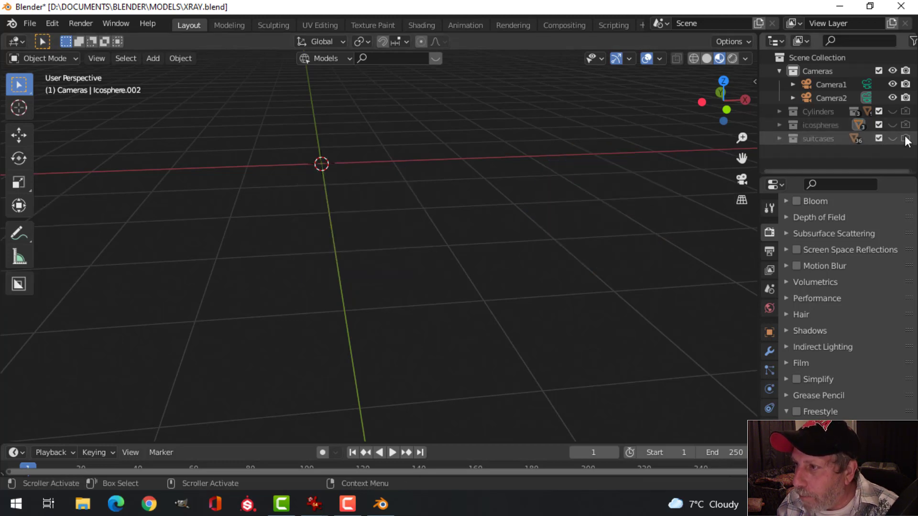
pyautogui.click(893, 139)
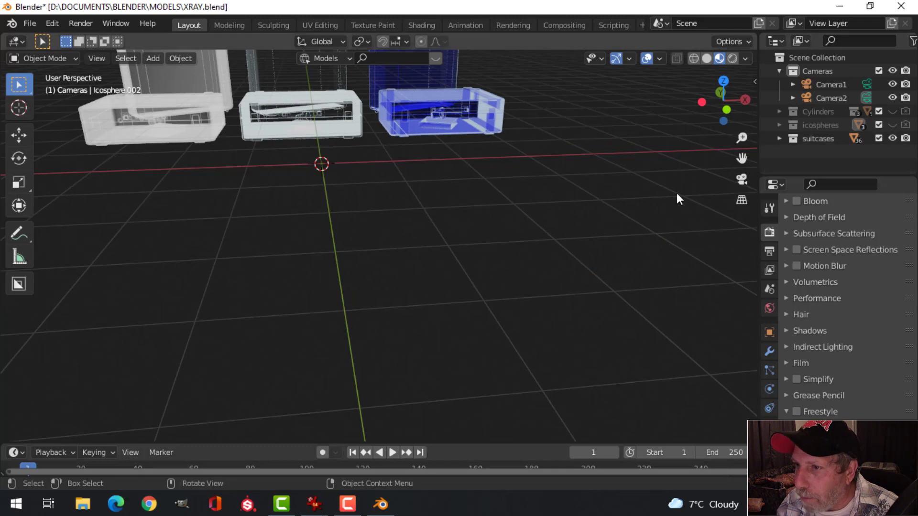
pyautogui.moveTo(676, 193); pyautogui.dragTo(489, 273, button='middle')
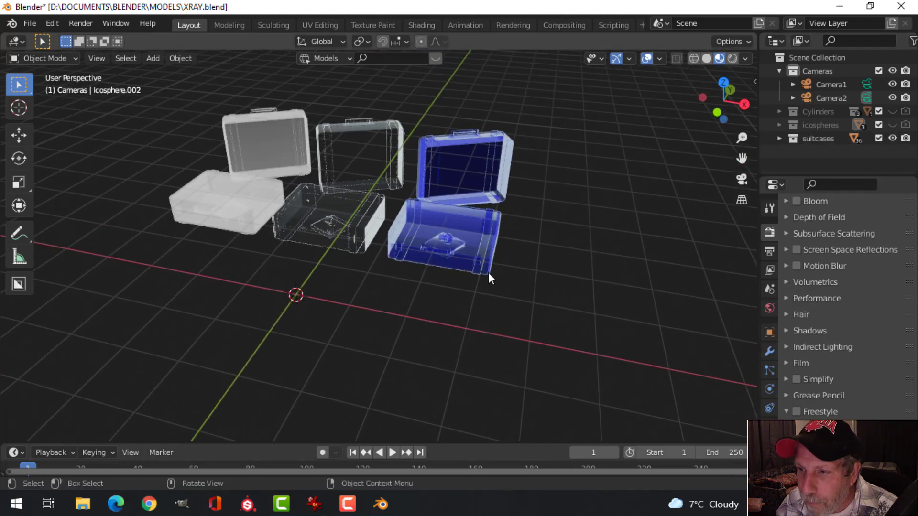
pyautogui.scroll(5, 488, 272)
pyautogui.scroll(2, 409, 249)
# Orbit and zoom around the three x-ray suitcases from several angles
pyautogui.moveTo(442, 253); pyautogui.dragTo(444, 252, button='middle')
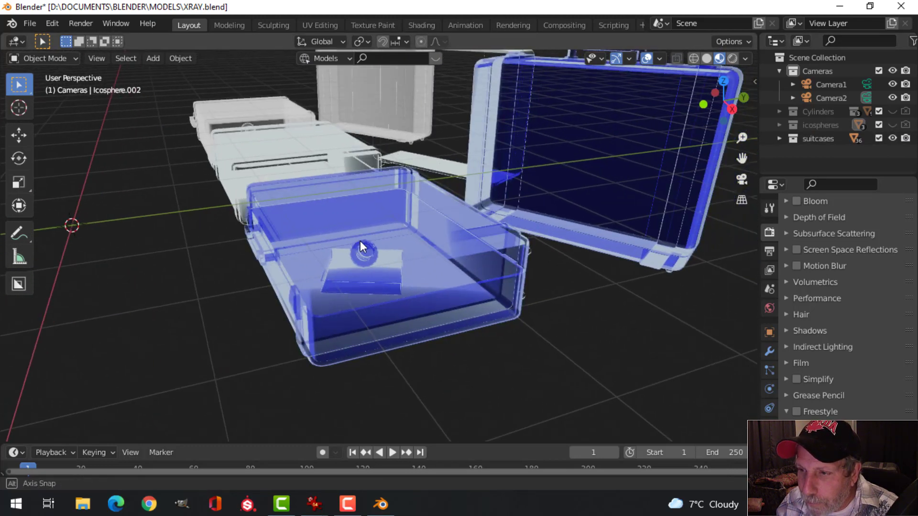
pyautogui.scroll(2, 445, 251)
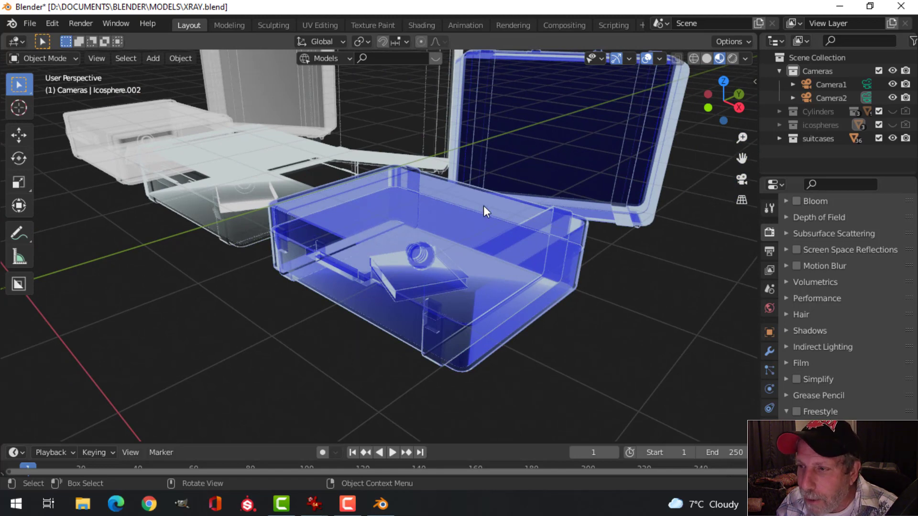
pyautogui.scroll(-4, 495, 230)
pyautogui.moveTo(495, 230); pyautogui.dragTo(411, 253, button='middle')
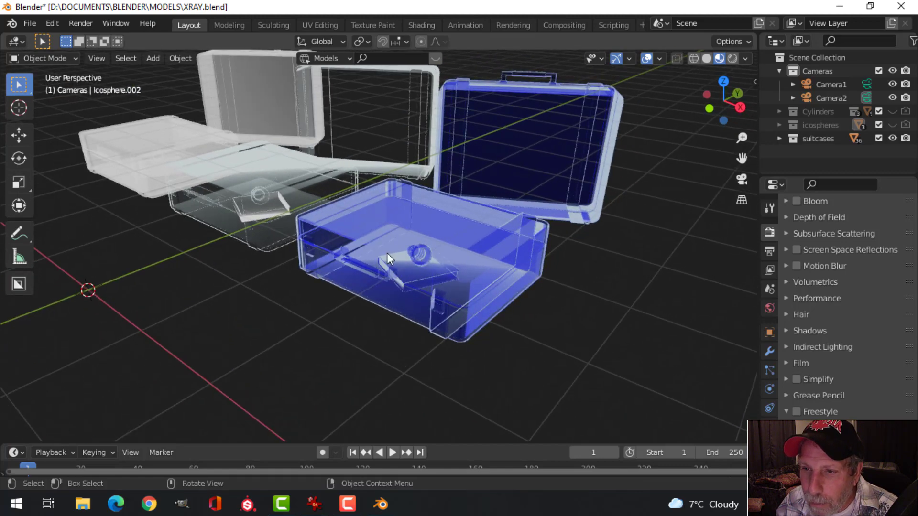
pyautogui.moveTo(339, 242); pyautogui.dragTo(285, 274, button='middle')
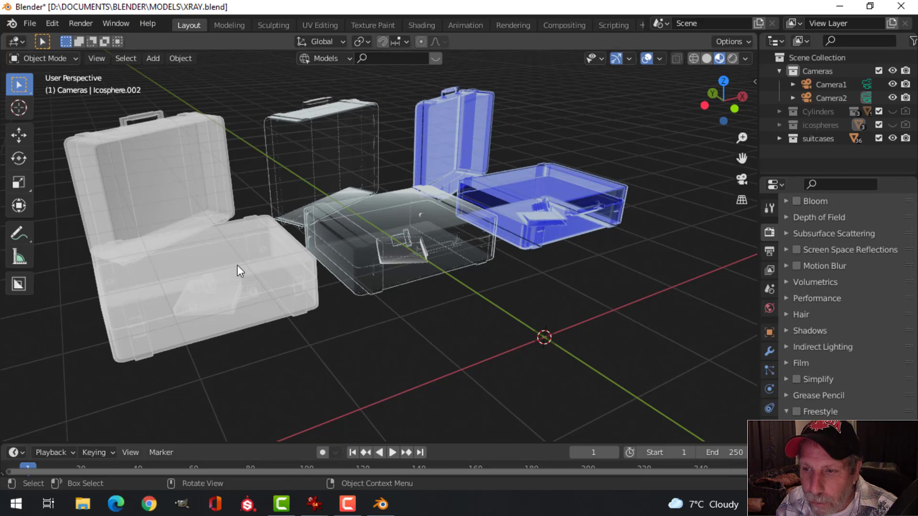
pyautogui.moveTo(237, 265); pyautogui.dragTo(352, 254, button='middle')
pyautogui.scroll(2, 403, 250)
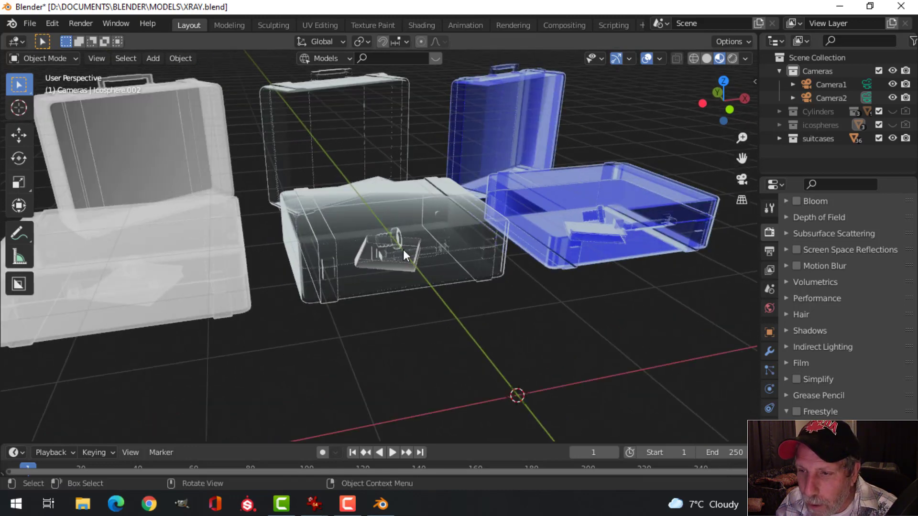
pyautogui.scroll(2, 403, 249)
pyautogui.moveTo(413, 249); pyautogui.dragTo(598, 201, button='middle')
pyautogui.scroll(-2, 432, 268)
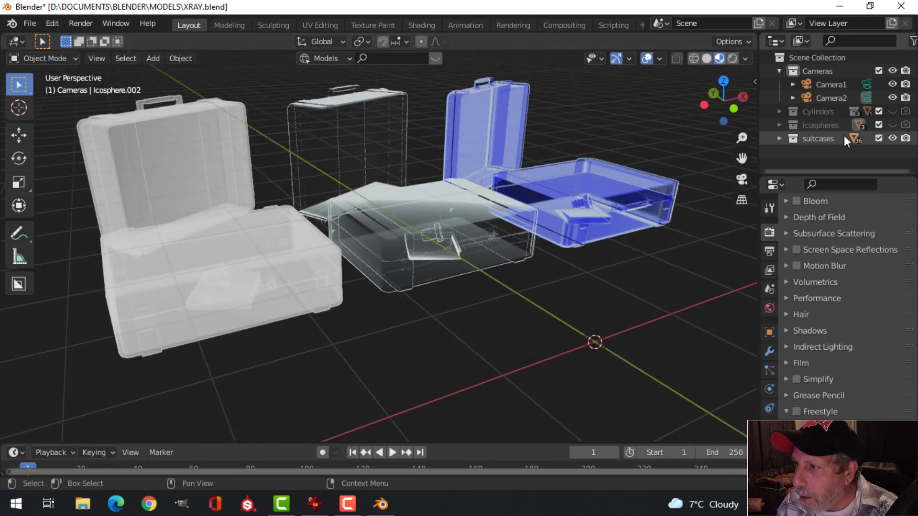
# Swap the suitcases for the Cylinders collection and select the white canister Cylinder.002
pyautogui.click(892, 138)
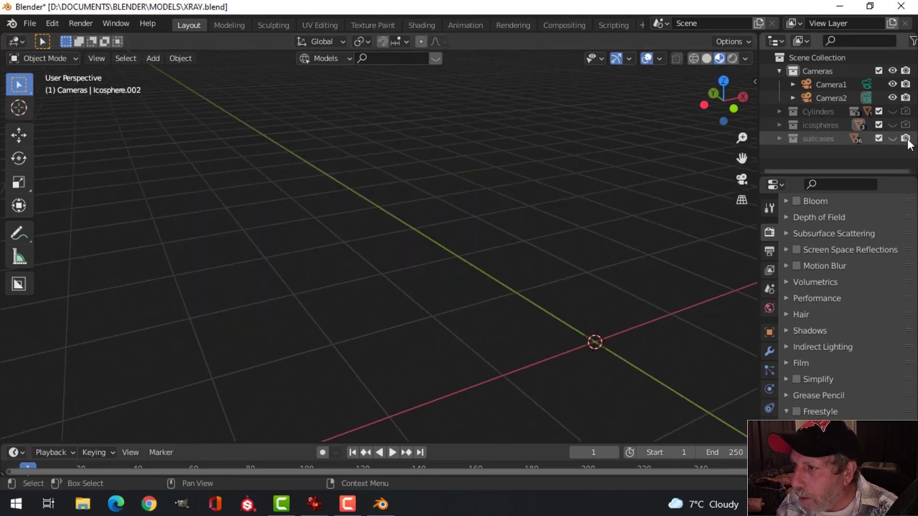
pyautogui.click(892, 112)
pyautogui.scroll(-5, 645, 201)
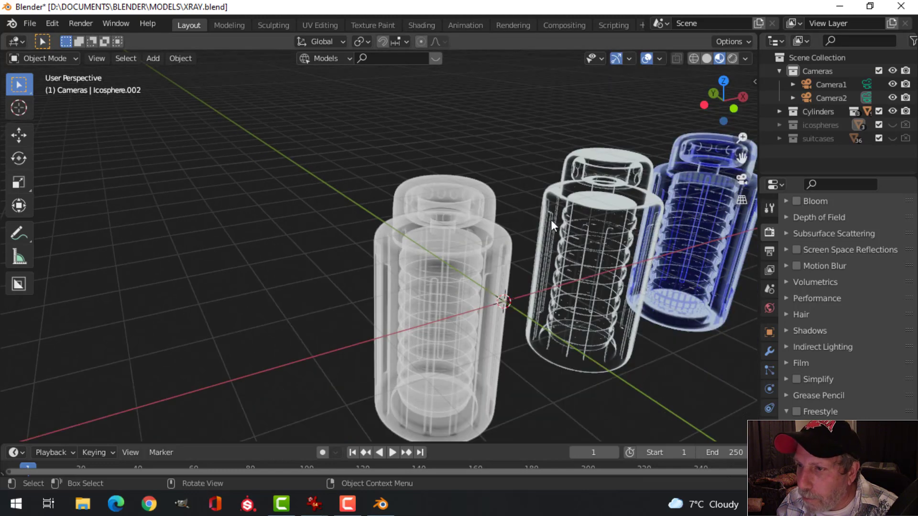
pyautogui.moveTo(470, 211); pyautogui.dragTo(361, 199, button='middle')
pyautogui.click(365, 191)
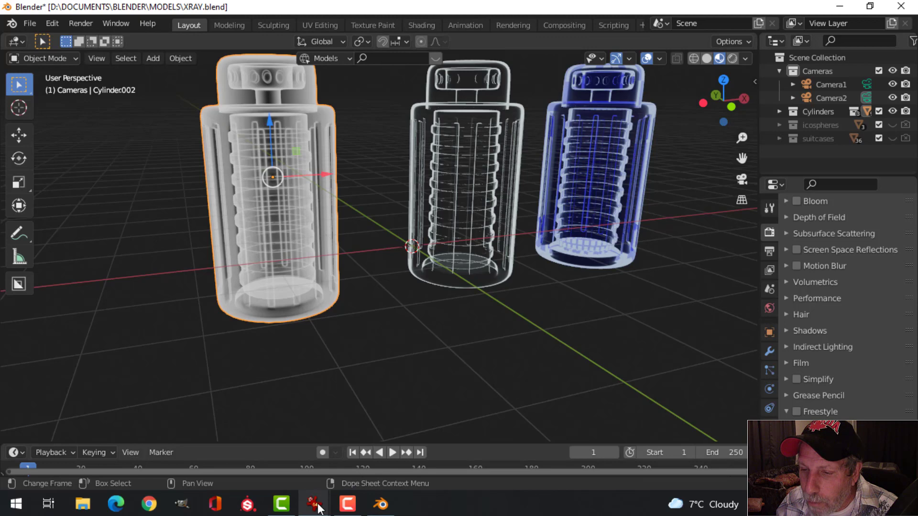
# Review the xray1.jpg material-node diagram in IrfanView, then return to Blender
pyautogui.moveTo(317, 505)
pyautogui.click(519, 460)
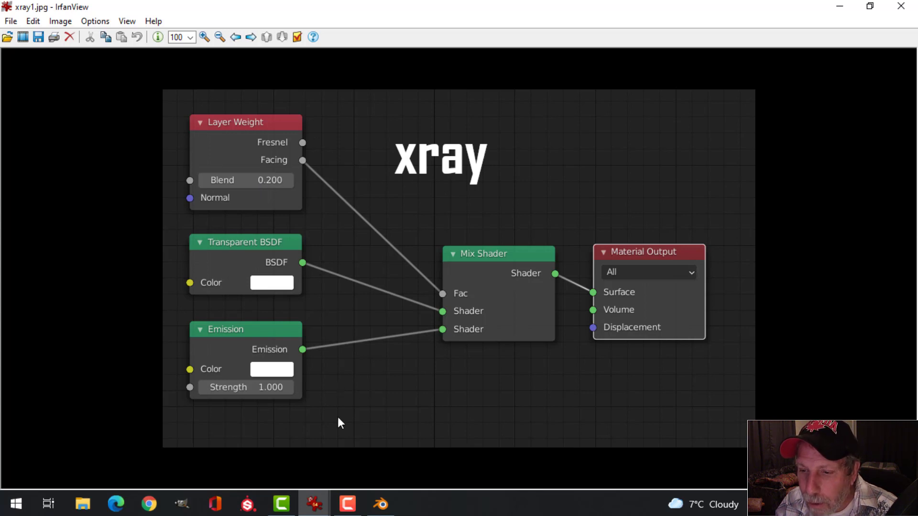
pyautogui.click(381, 504)
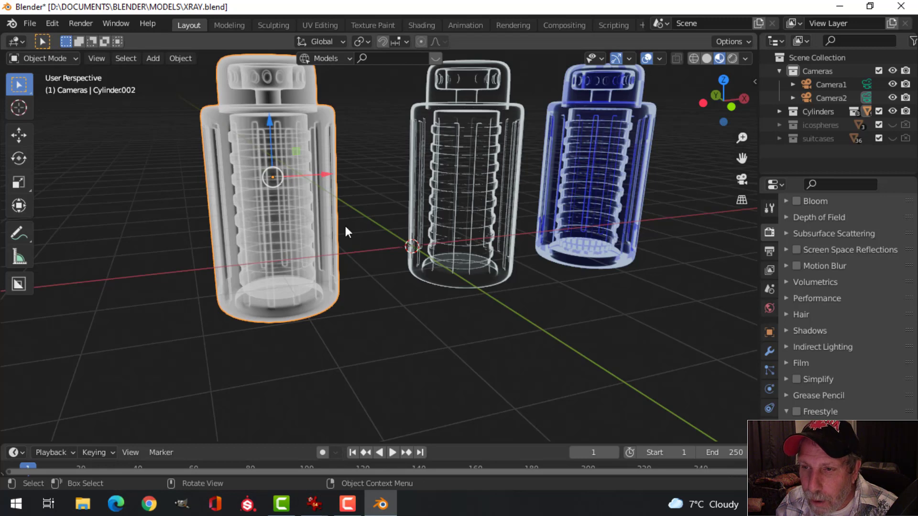
# In the shading layout, try a pale green emission tint on Xray Material1, then undo it
pyautogui.click(425, 25)
pyautogui.scroll(-3, 450, 325)
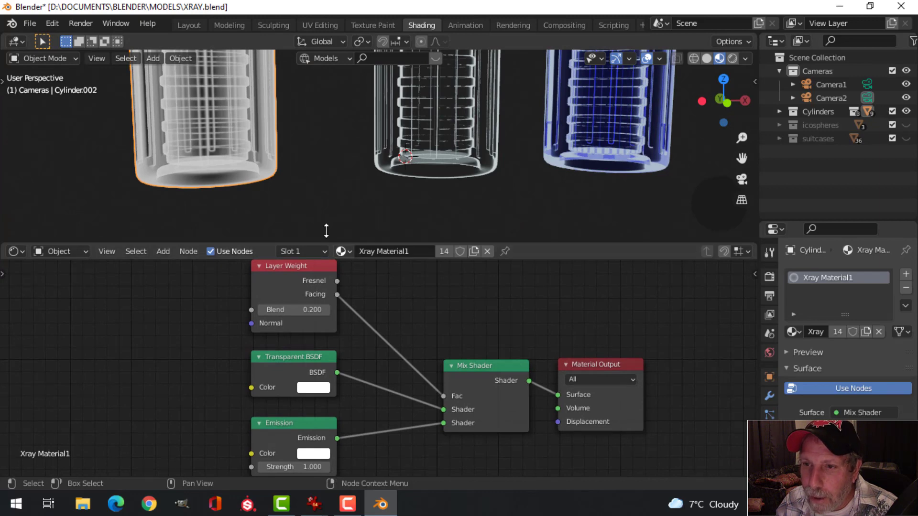
pyautogui.scroll(-3, 292, 159)
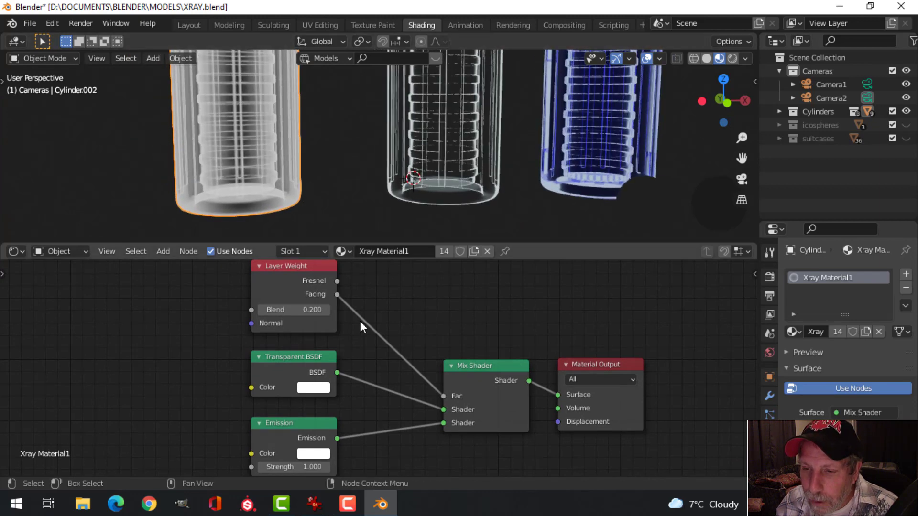
pyautogui.click(314, 454)
pyautogui.moveTo(346, 346); pyautogui.dragTo(339, 317)
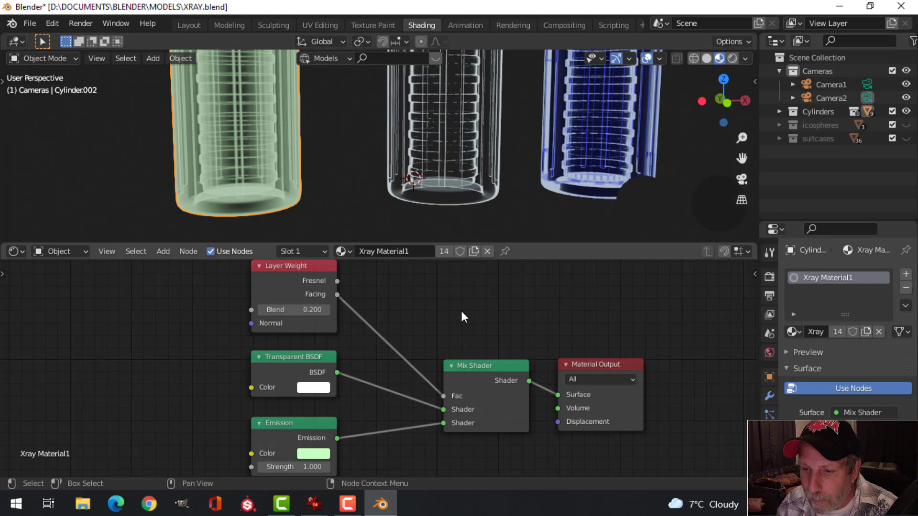
pyautogui.hotkey('ctrl', 'z')
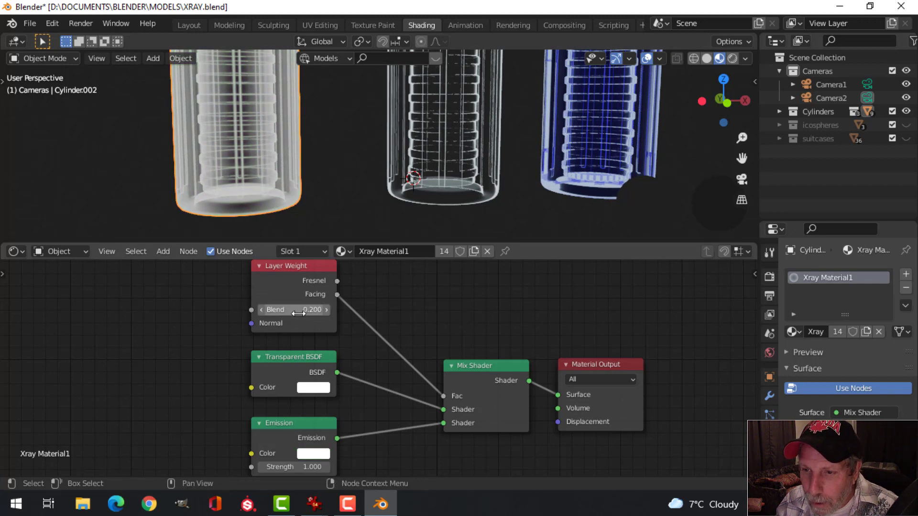
# Try a higher Layer Weight Blend, cancel back to 0.200, and recheck the xray1.jpg diagram
pyautogui.moveTo(295, 310)
pyautogui.mouseDown()
pyautogui.moveTo(430, 310)
pyautogui.moveTo(263, 310)
pyautogui.mouseUp()
pyautogui.press('Escape')
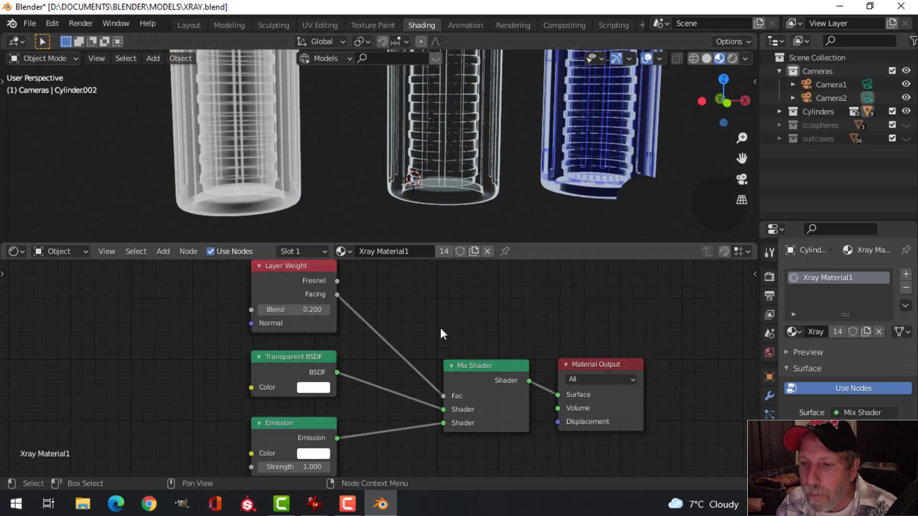
pyautogui.moveTo(314, 504)
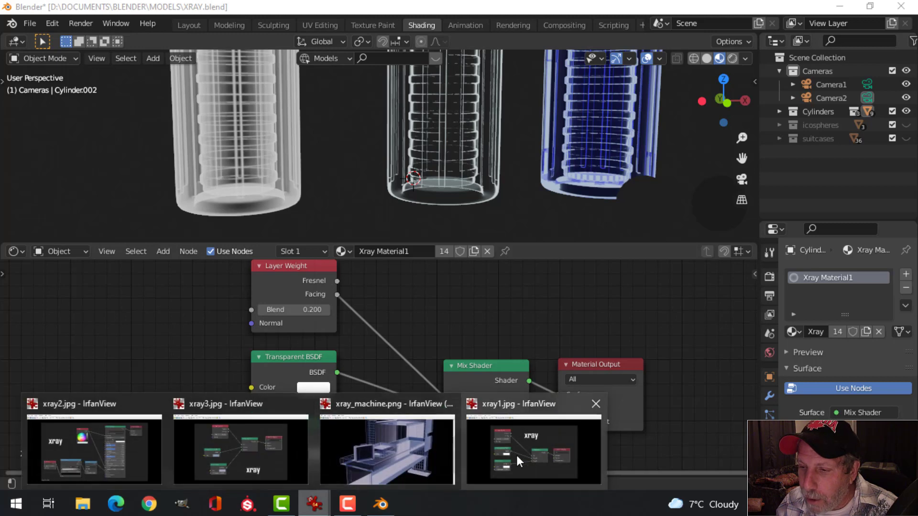
pyautogui.click(516, 455)
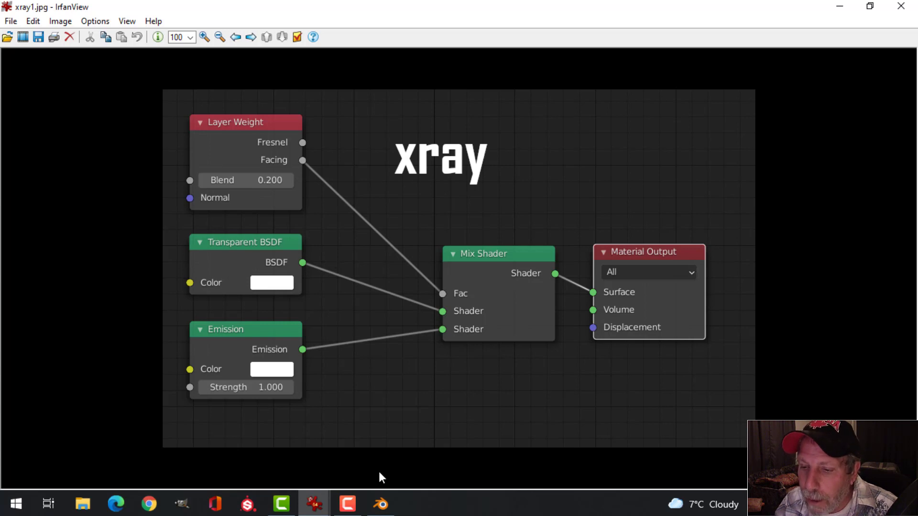
pyautogui.click(380, 504)
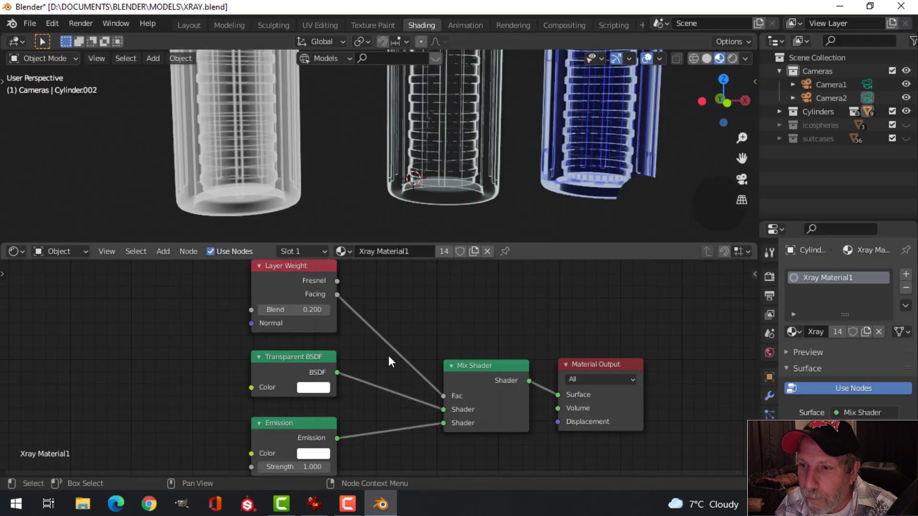
# Select the middle canister to show Xray Material2's nodes, then pan, zoom and orbit side-on
pyautogui.click(451, 155)
pyautogui.keyDown('shift'); pyautogui.moveTo(477, 119); pyautogui.dragTo(423, 204, button='middle'); pyautogui.keyUp('shift')
pyautogui.click(460, 150)
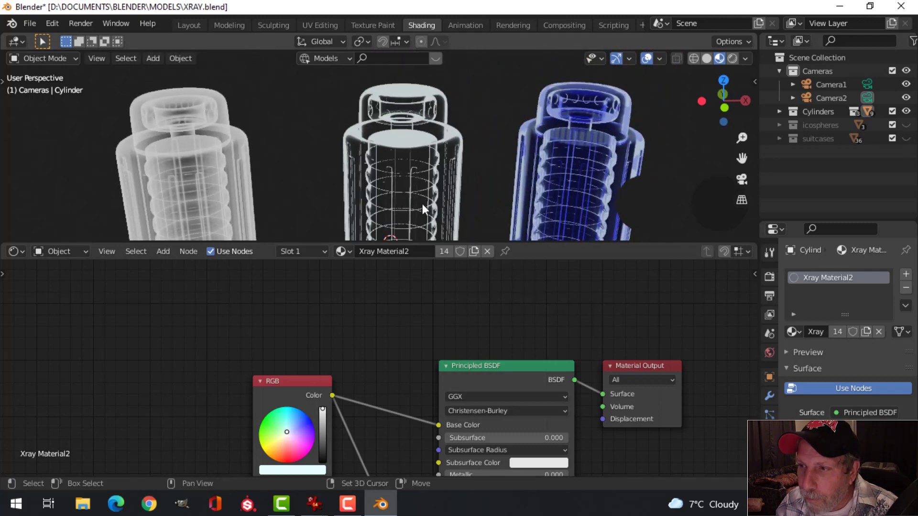
pyautogui.scroll(1, 425, 196)
pyautogui.scroll(1, 438, 177)
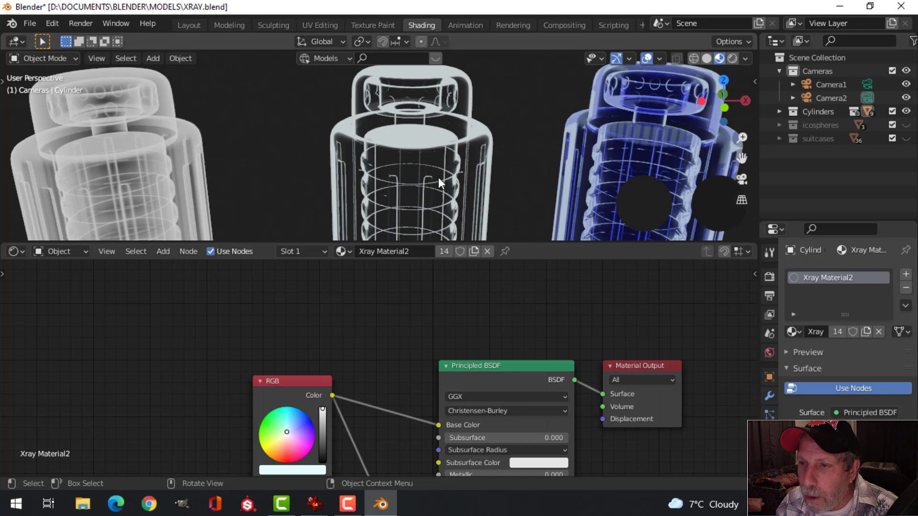
pyautogui.scroll(-1, 439, 181)
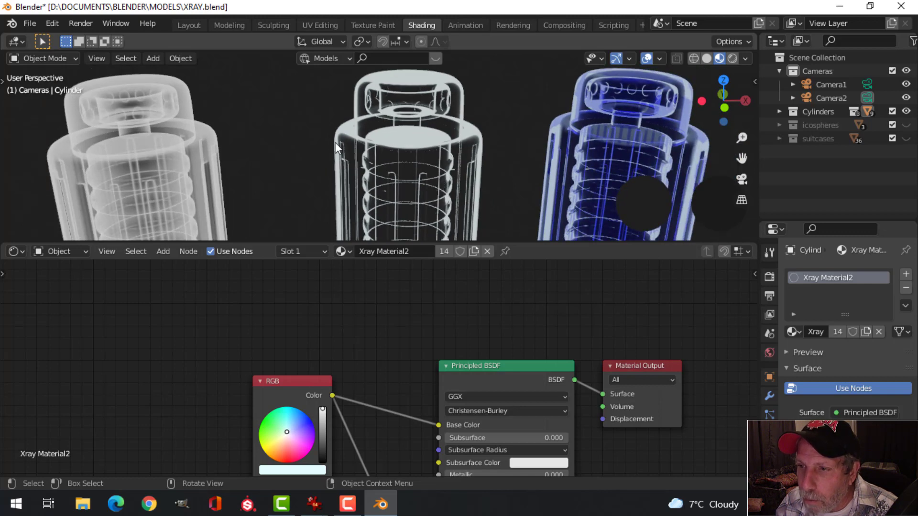
pyautogui.moveTo(423, 165); pyautogui.dragTo(397, 162, button='middle')
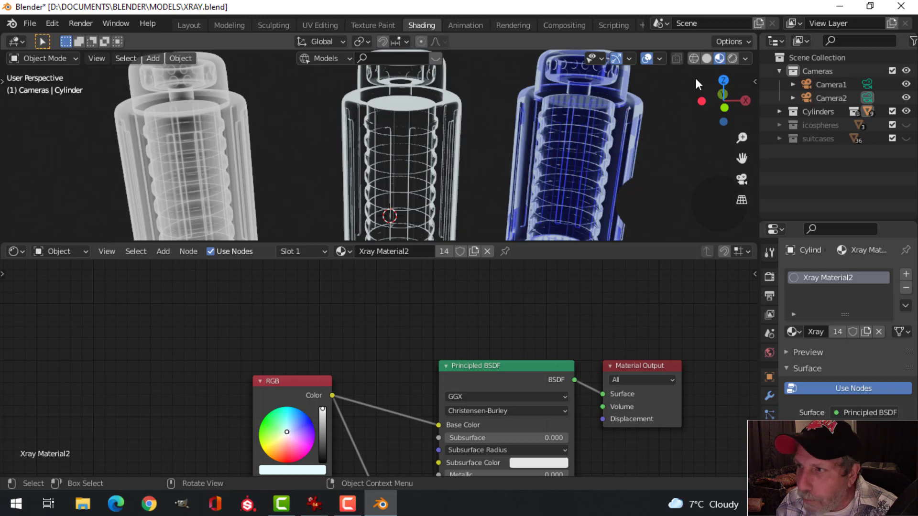
# Switch to Solid shading, hide the middle outer canister and select the ribbed inner cylinder
pyautogui.click(704, 58)
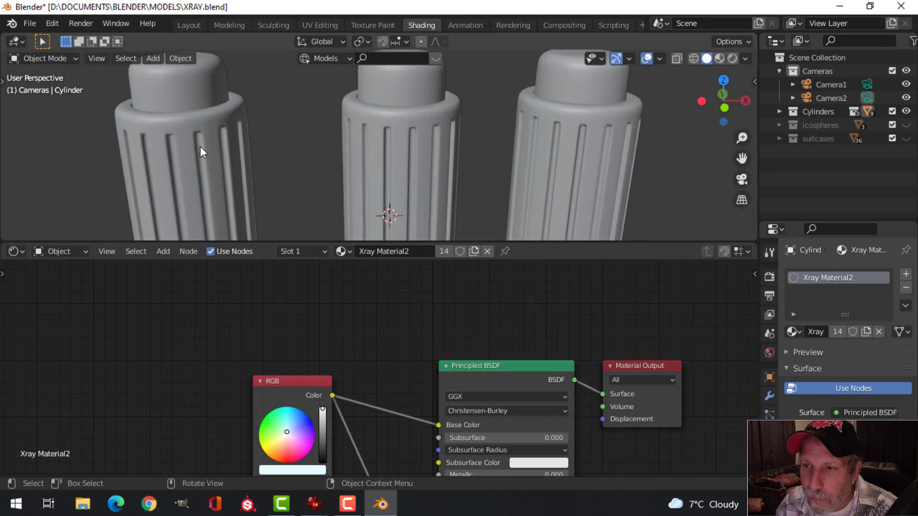
pyautogui.click(393, 151)
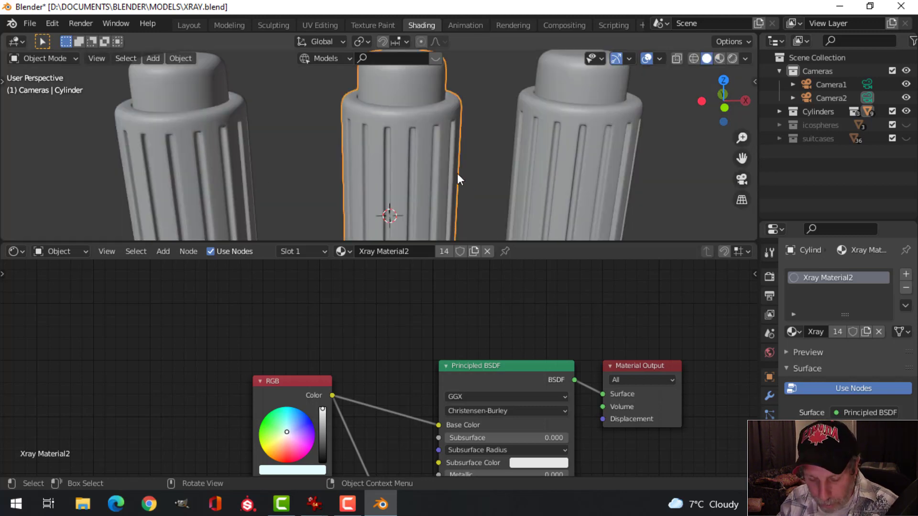
pyautogui.press('h')
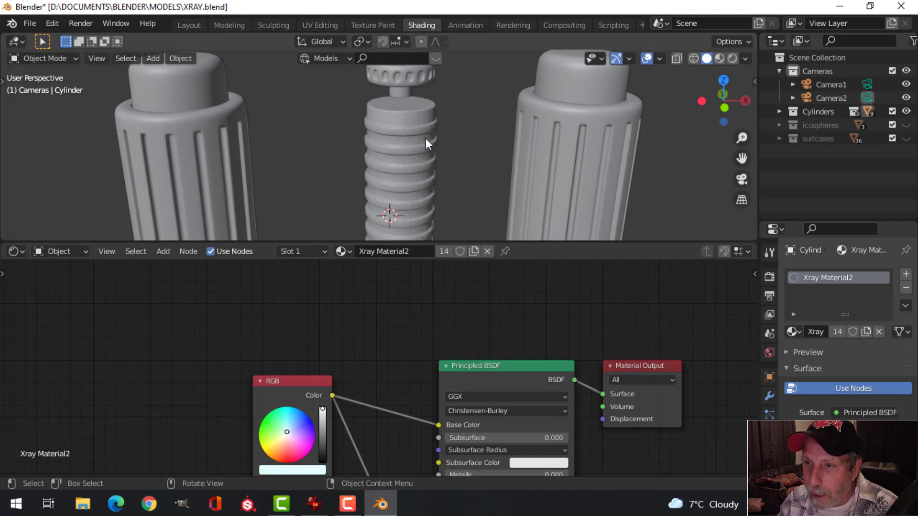
pyautogui.click(409, 125)
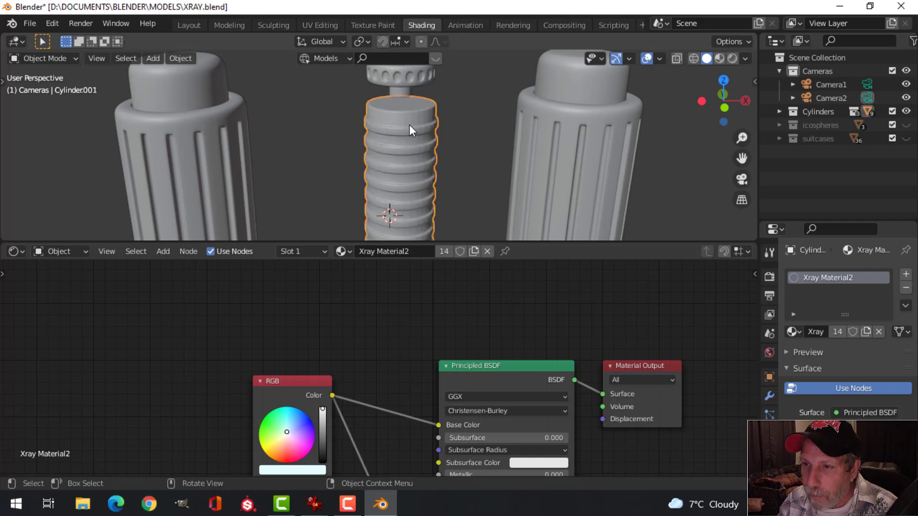
pyautogui.rightClick(409, 124)
pyautogui.click(410, 126)
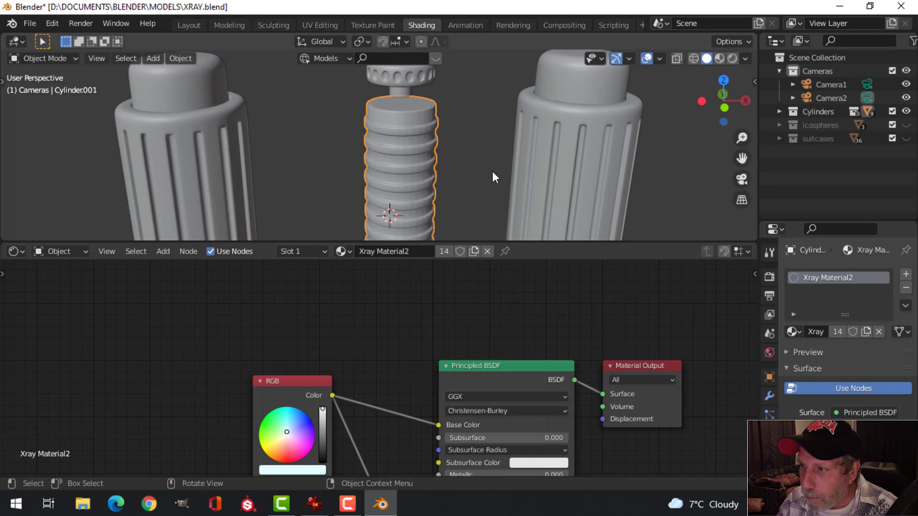
# Set the ribbed cylinder's Bevel modifier Limit Method to Angle at 30°
pyautogui.click(773, 399)
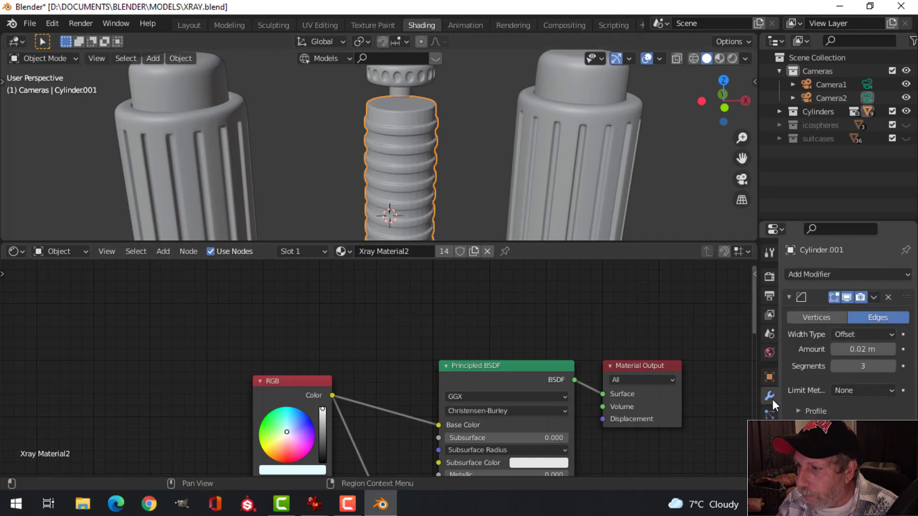
pyautogui.click(855, 391)
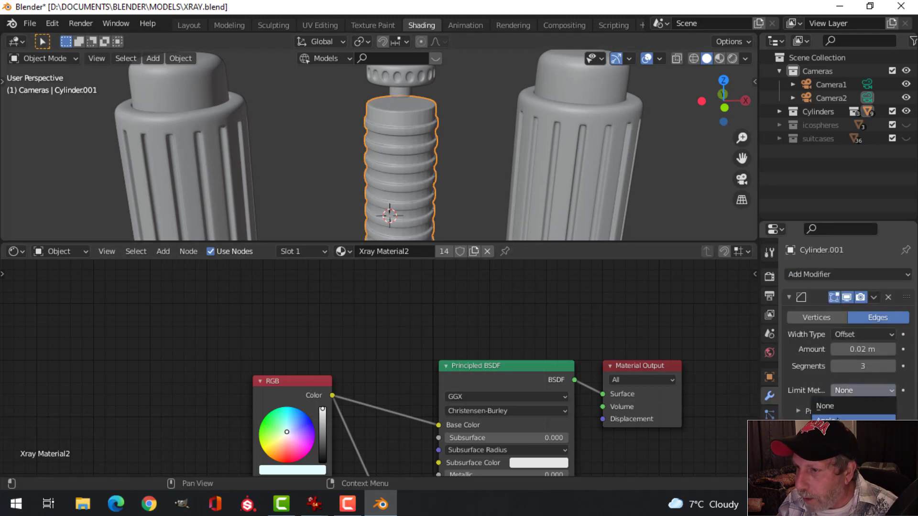
pyautogui.click(832, 419)
pyautogui.click(451, 182)
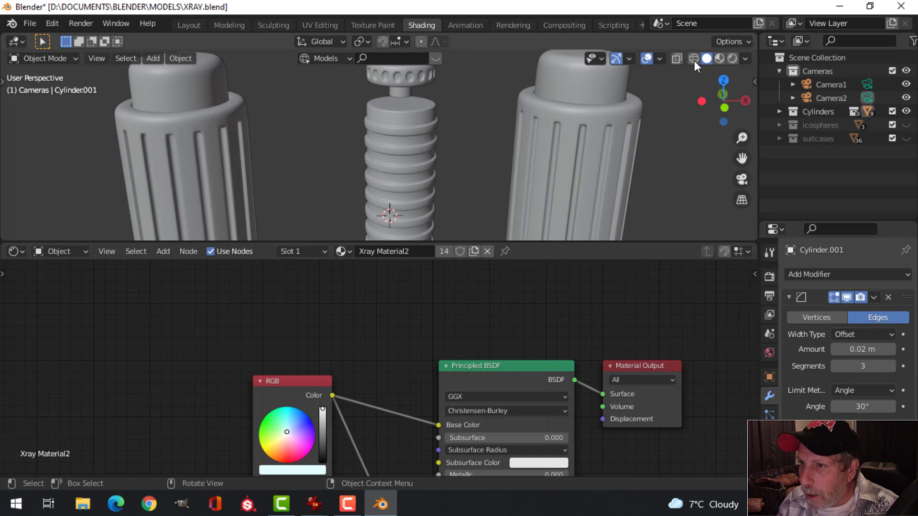
pyautogui.click(458, 129)
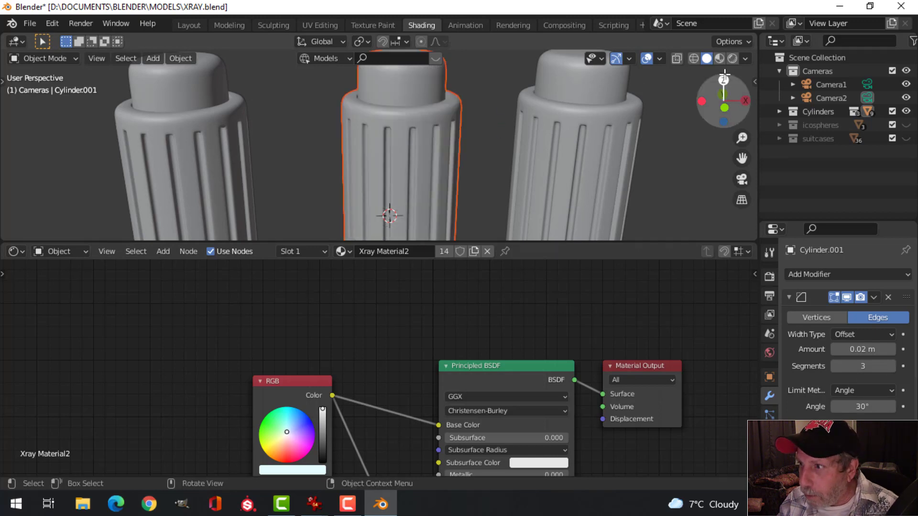
# Return the canisters to Material Preview and re-centre the node setup
pyautogui.click(719, 58)
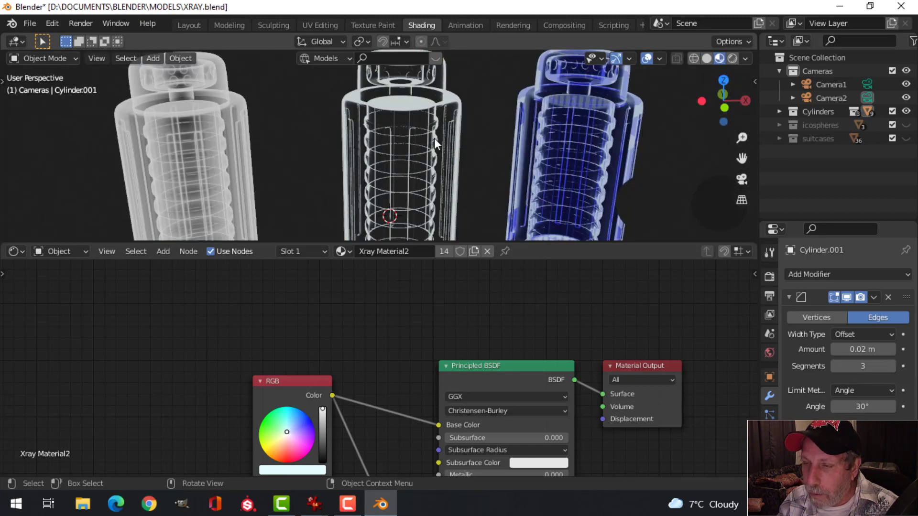
pyautogui.scroll(-1, 434, 138)
pyautogui.scroll(-2, 391, 369)
pyautogui.moveTo(402, 371); pyautogui.dragTo(388, 320, button='middle')
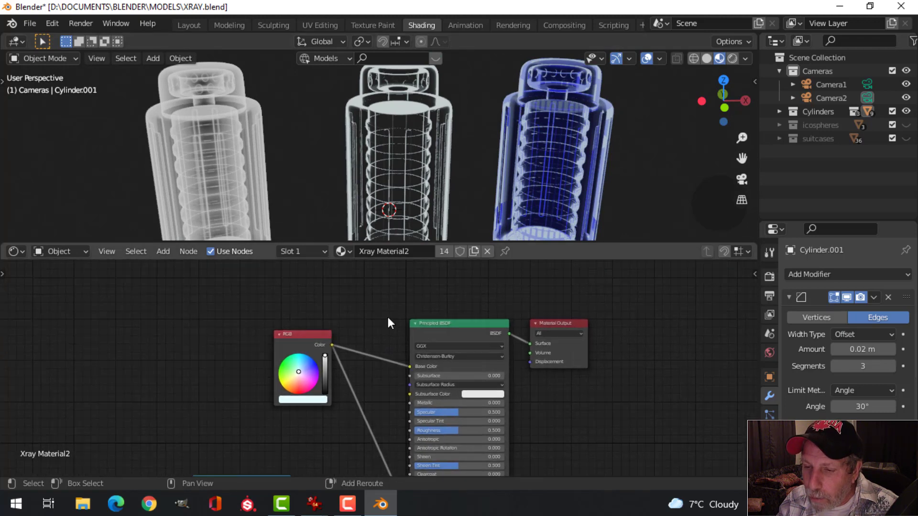
pyautogui.moveTo(314, 502)
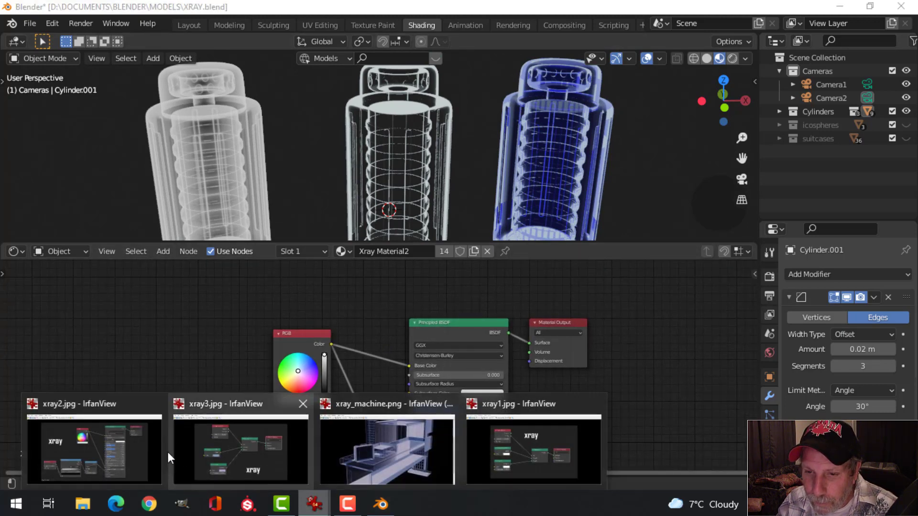
pyautogui.click(156, 432)
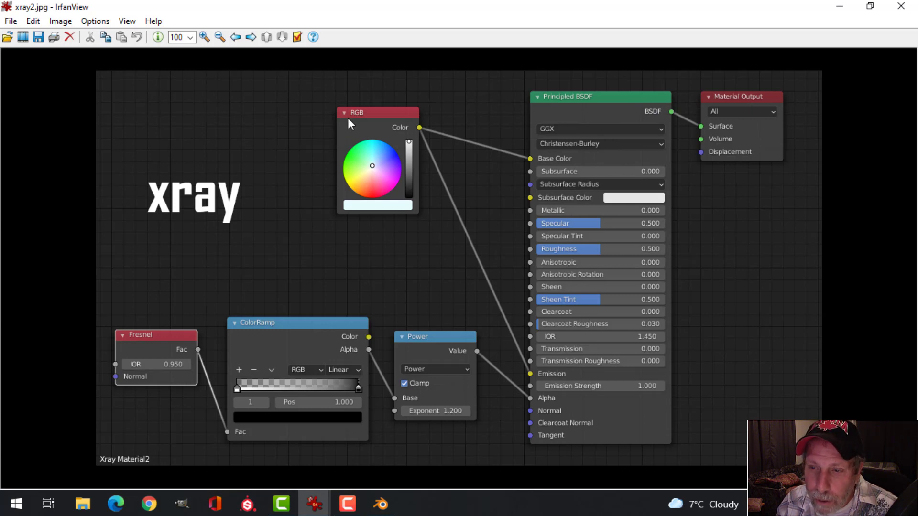
pyautogui.click(385, 504)
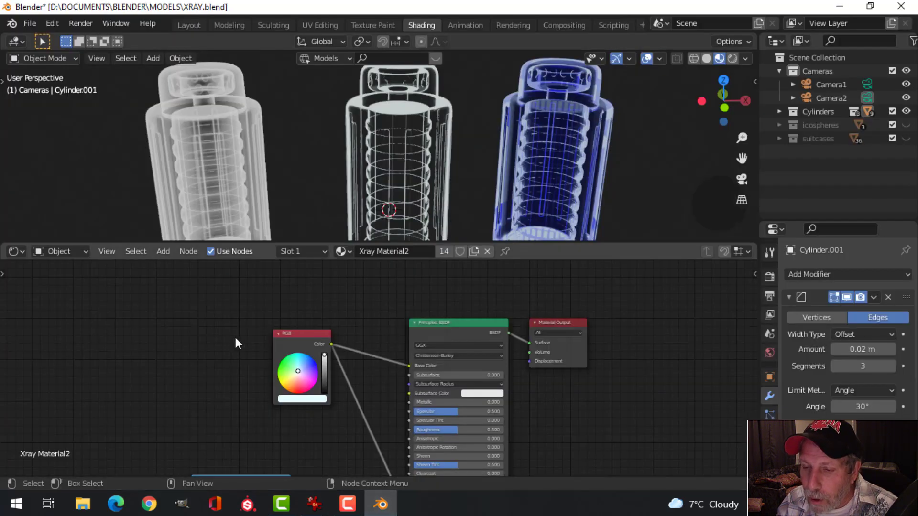
pyautogui.press('F3')
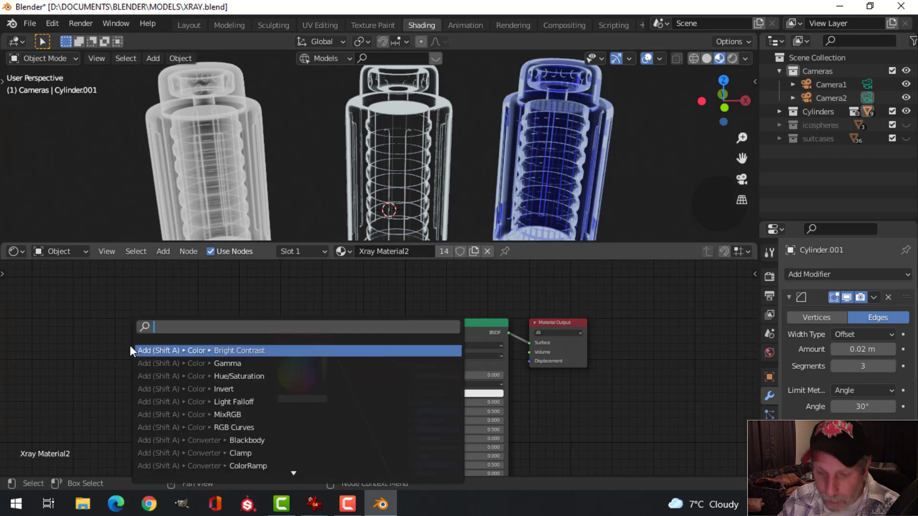
pyautogui.write('rbg')
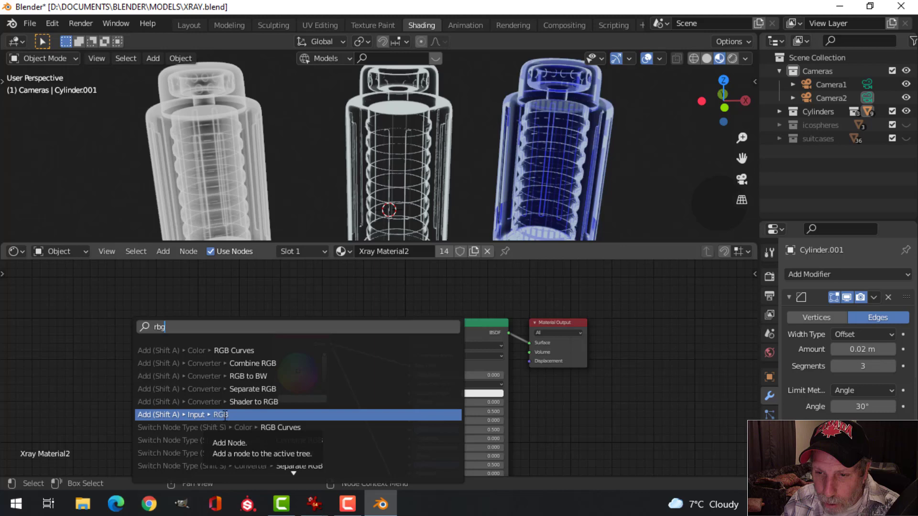
pyautogui.click(210, 414)
pyautogui.click(122, 293)
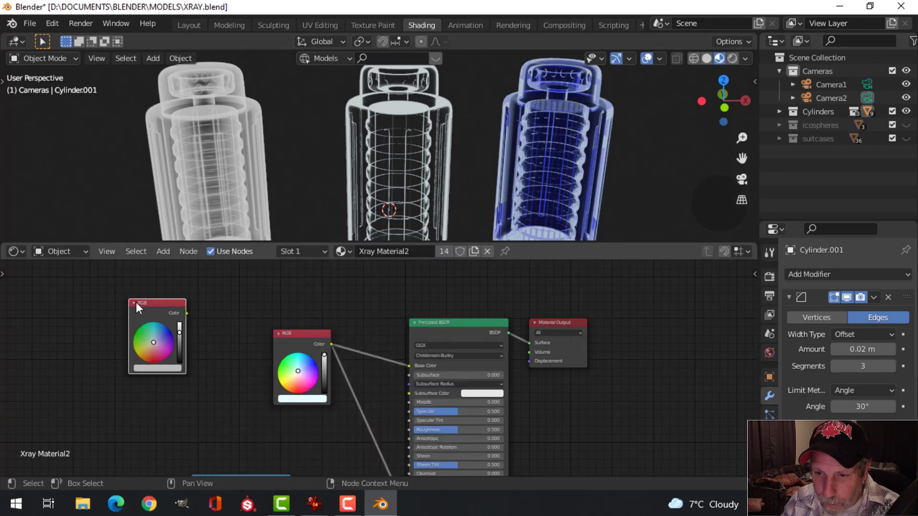
pyautogui.click(178, 329)
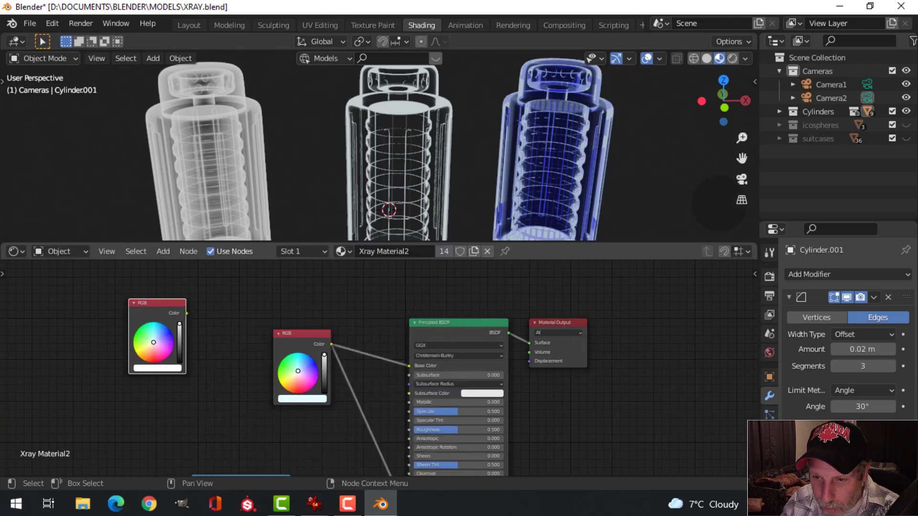
pyautogui.scroll(3, 210, 337)
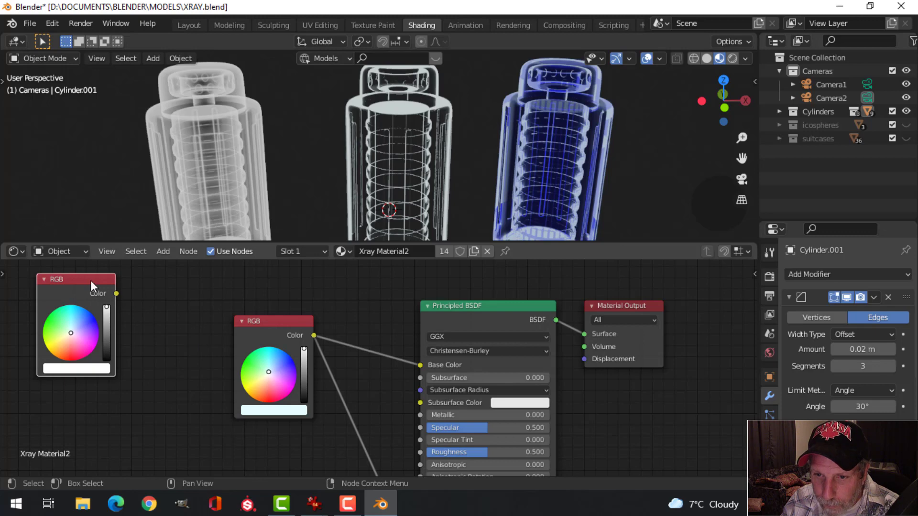
pyautogui.press('x')
pyautogui.scroll(-1, 370, 375)
pyautogui.moveTo(371, 375); pyautogui.dragTo(306, 319, button='middle')
pyautogui.scroll(-1, 335, 363)
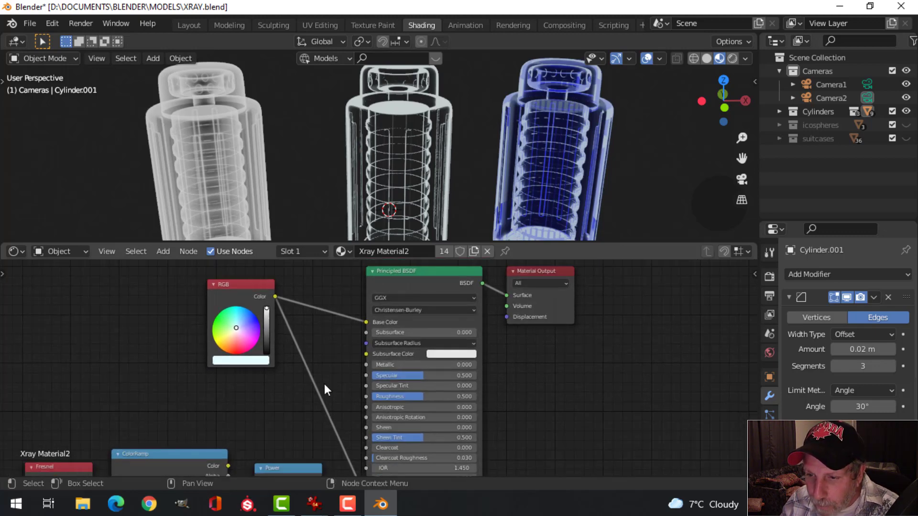
pyautogui.moveTo(324, 384); pyautogui.dragTo(330, 292, button='middle')
pyautogui.moveTo(356, 411); pyautogui.dragTo(339, 379, button='middle')
pyautogui.scroll(1, 336, 380)
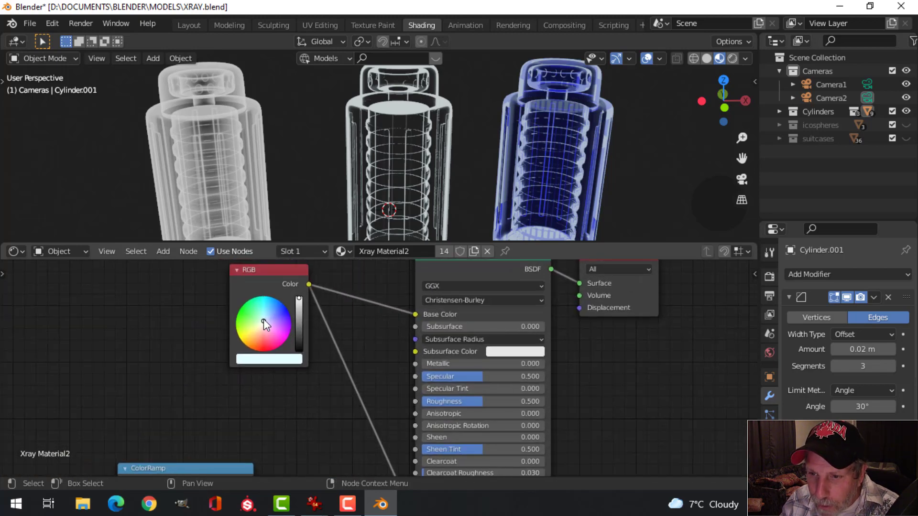
pyautogui.moveTo(263, 322); pyautogui.dragTo(261, 346)
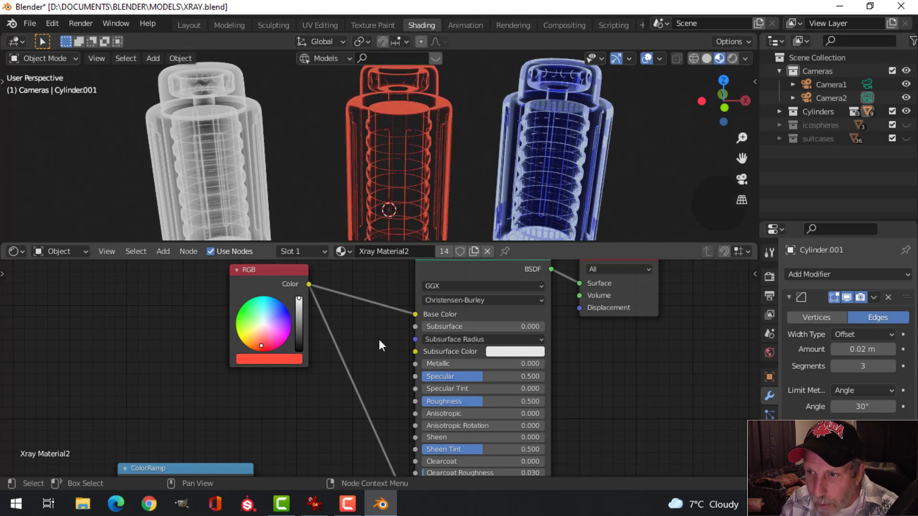
pyautogui.hotkey('ctrl', 'z')
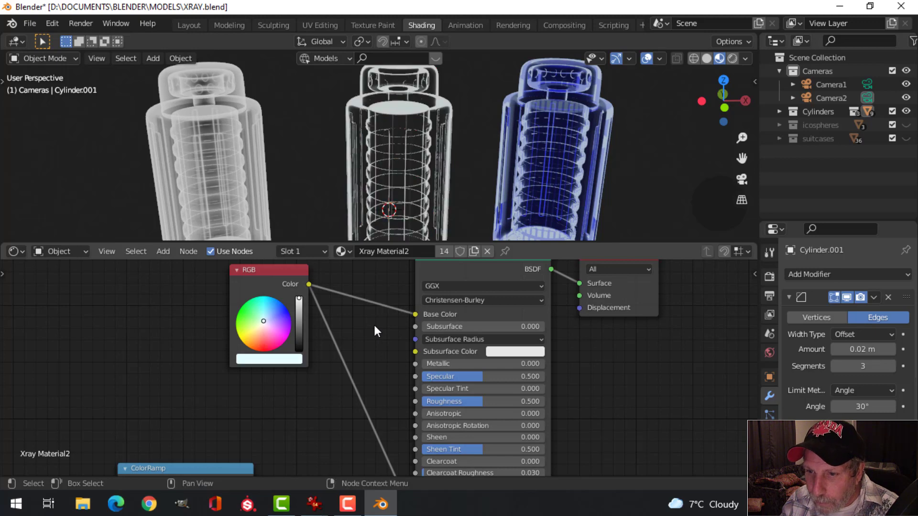
pyautogui.scroll(-1, 368, 363)
pyautogui.keyDown('shift'); pyautogui.scroll(-4, 353, 363); pyautogui.keyUp('shift')
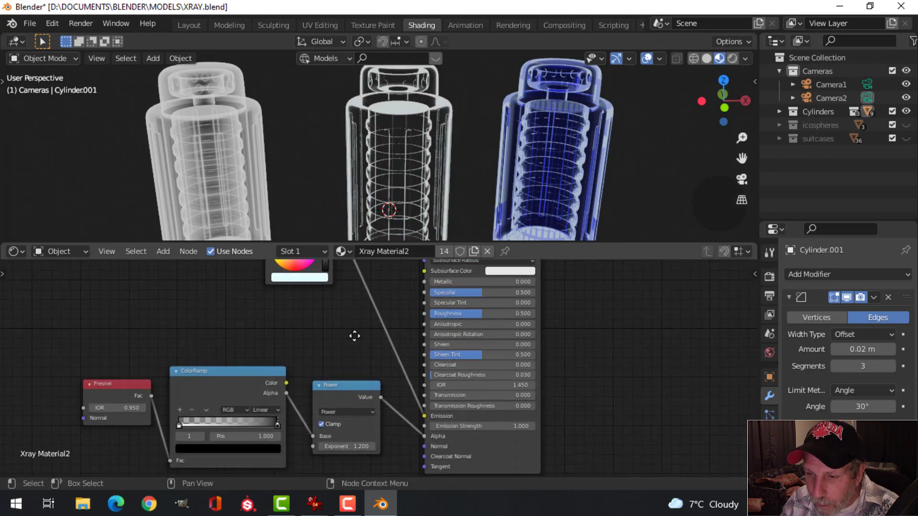
pyautogui.scroll(3, 358, 328)
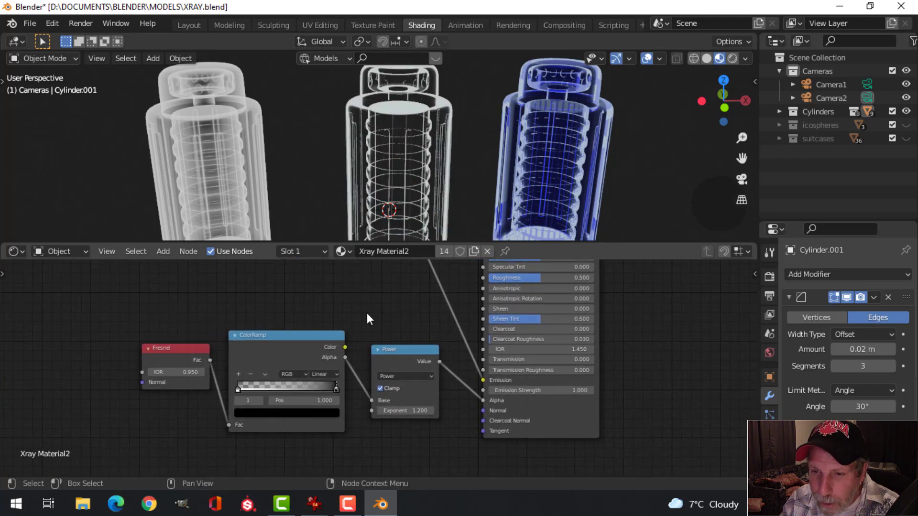
pyautogui.moveTo(369, 318); pyautogui.dragTo(370, 308, button='middle')
pyautogui.scroll(1, 370, 308)
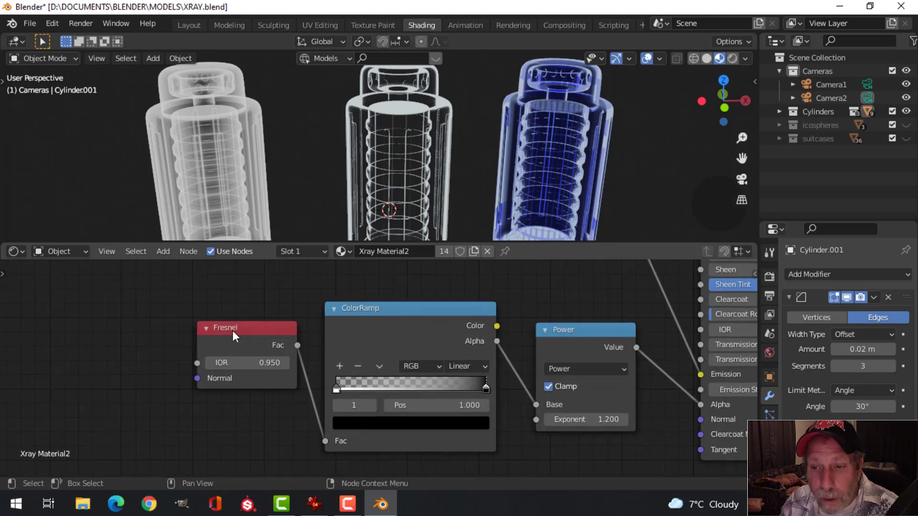
pyautogui.scroll(-1, 233, 331)
pyautogui.scroll(-1, 235, 332)
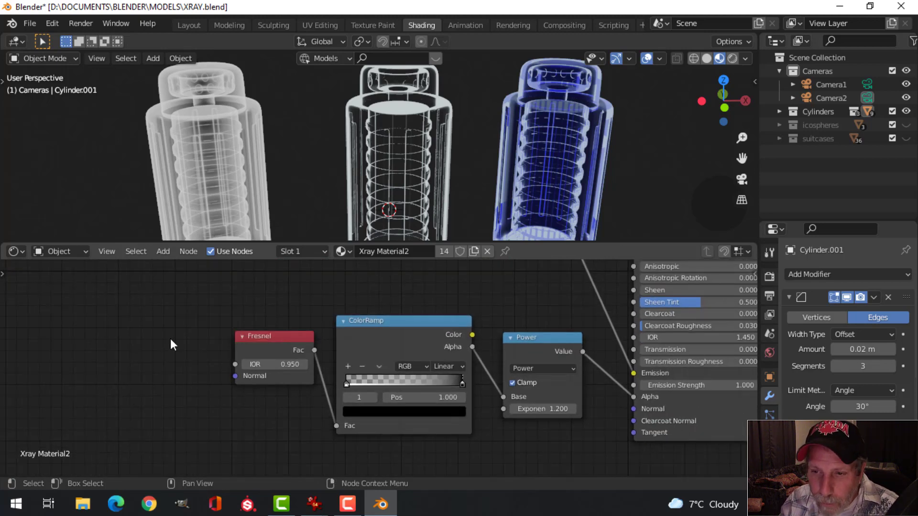
pyautogui.hotkey('shift', 'a')
pyautogui.moveTo(99, 352)
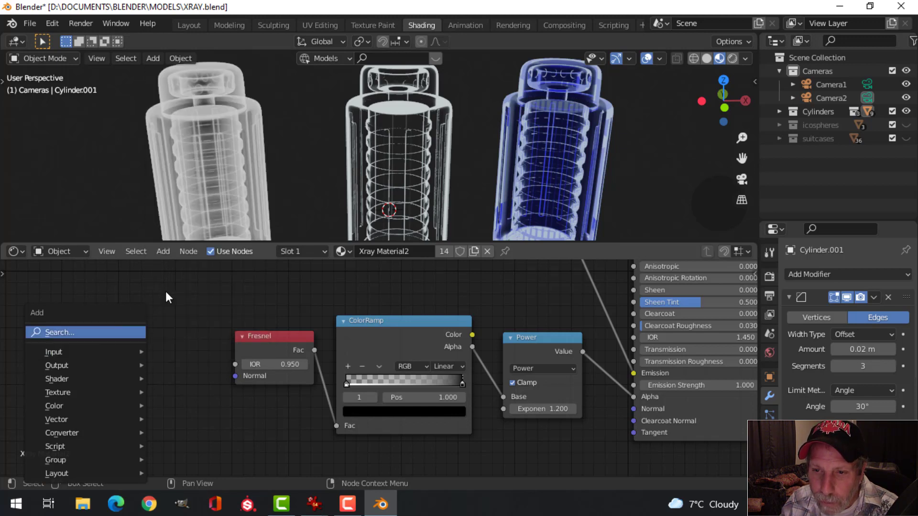
pyautogui.press('Escape')
pyautogui.press('F3')
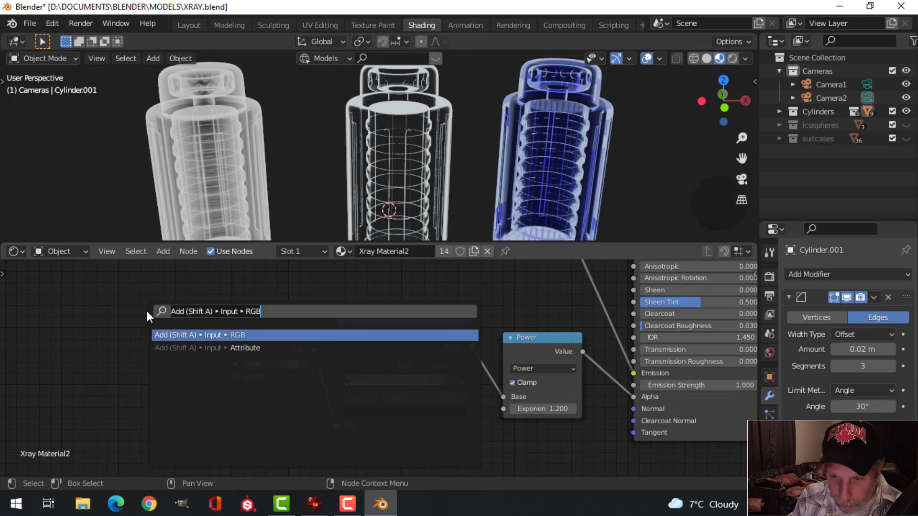
pyautogui.write('fre')
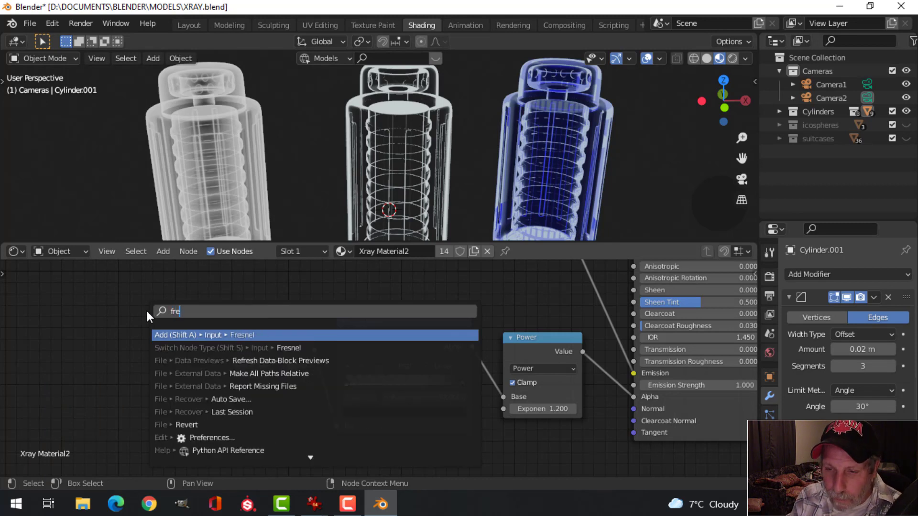
pyautogui.click(185, 335)
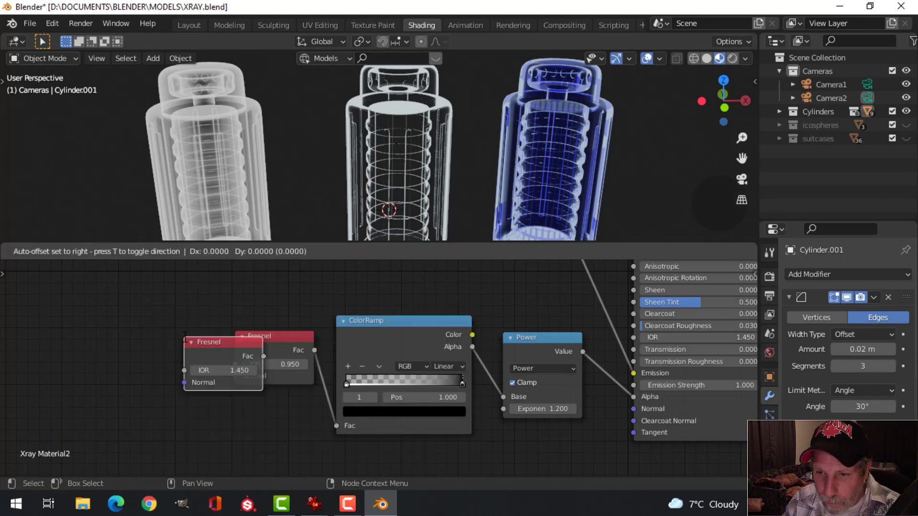
pyautogui.click(73, 300)
pyautogui.press('x')
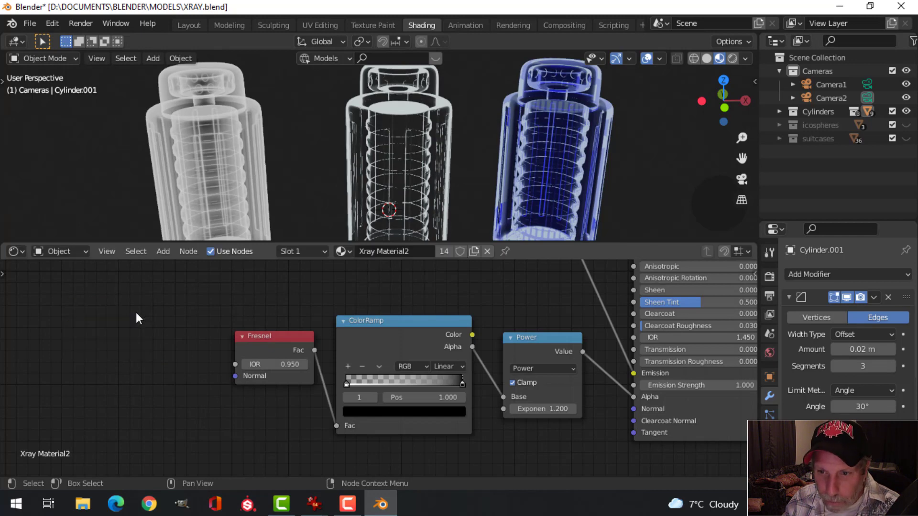
pyautogui.scroll(2, 174, 348)
pyautogui.scroll(1, 210, 362)
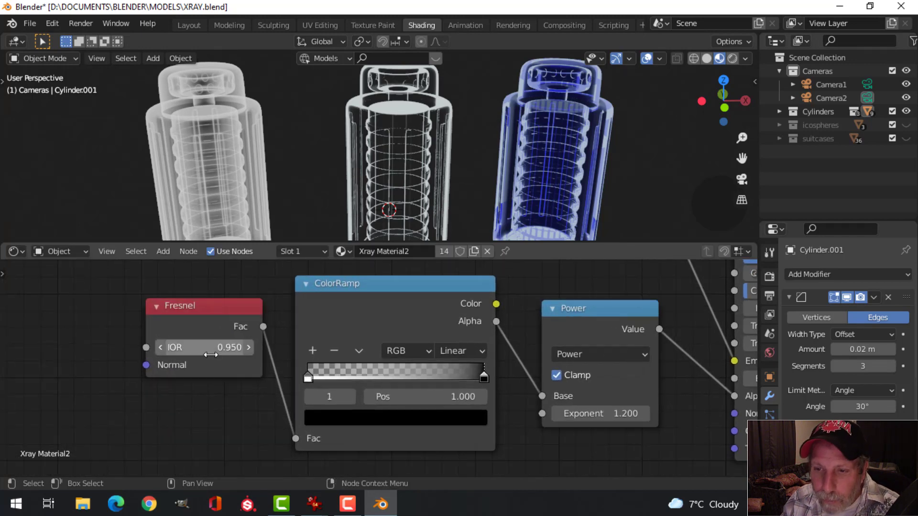
pyautogui.moveTo(229, 353)
pyautogui.mouseDown()
pyautogui.moveTo(313, 352)
pyautogui.moveTo(207, 352)
pyautogui.moveTo(234, 353)
pyautogui.mouseUp()
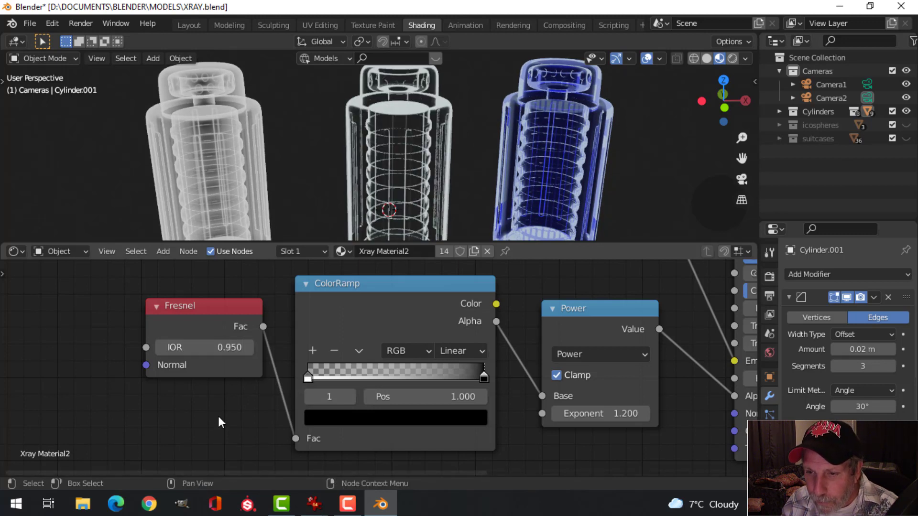
pyautogui.moveTo(477, 391); pyautogui.dragTo(466, 405, button='middle')
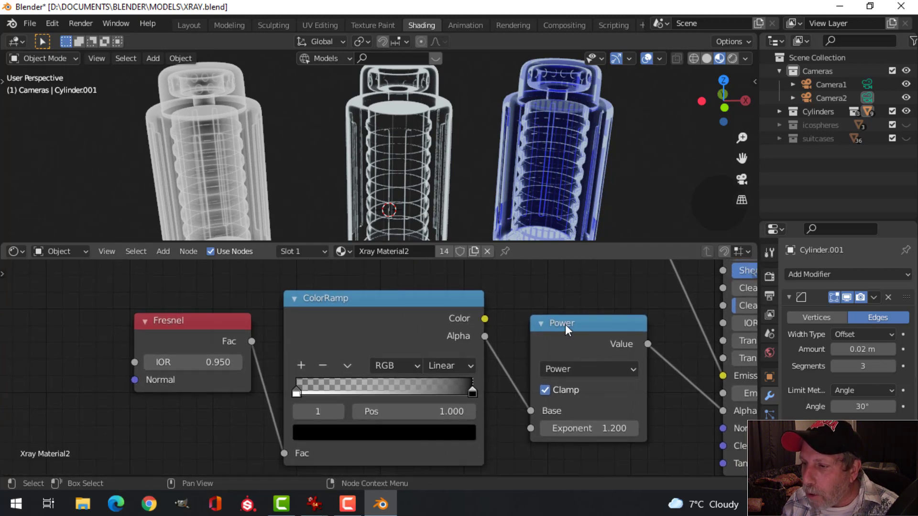
pyautogui.scroll(-4, 565, 324)
pyautogui.keyDown('shift'); pyautogui.scroll(2, 388, 351); pyautogui.keyUp('shift')
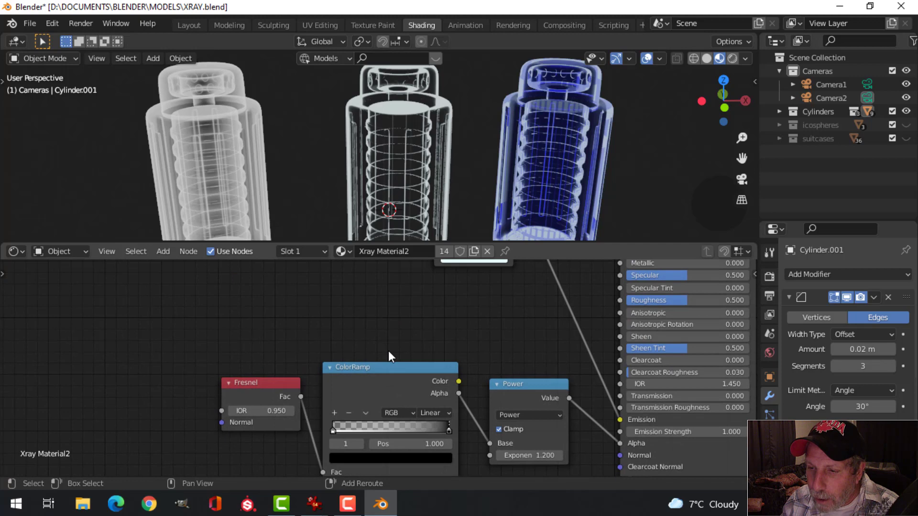
pyautogui.scroll(-2, 288, 320)
pyautogui.keyDown('shift'); pyautogui.scroll(2, 285, 317); pyautogui.keyUp('shift')
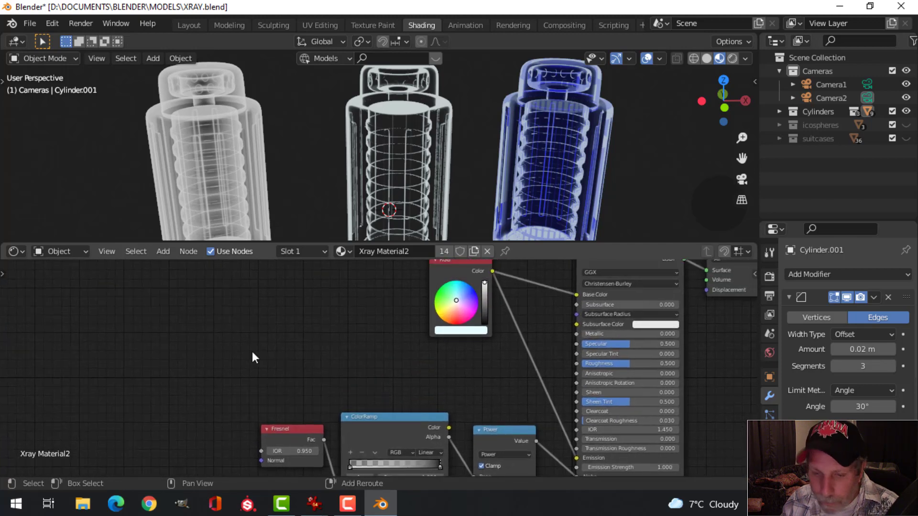
pyautogui.hotkey('shift', 'a')
pyautogui.moveTo(162, 432)
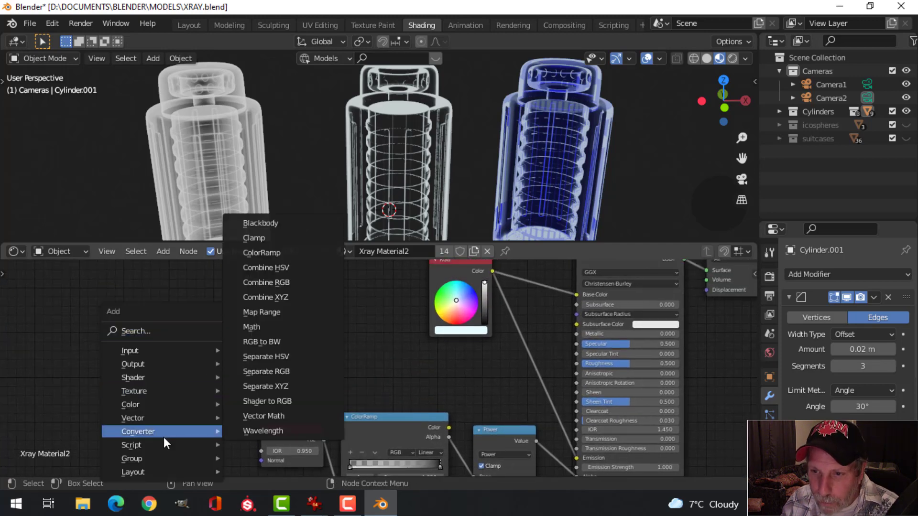
pyautogui.click(276, 253)
pyautogui.click(250, 318)
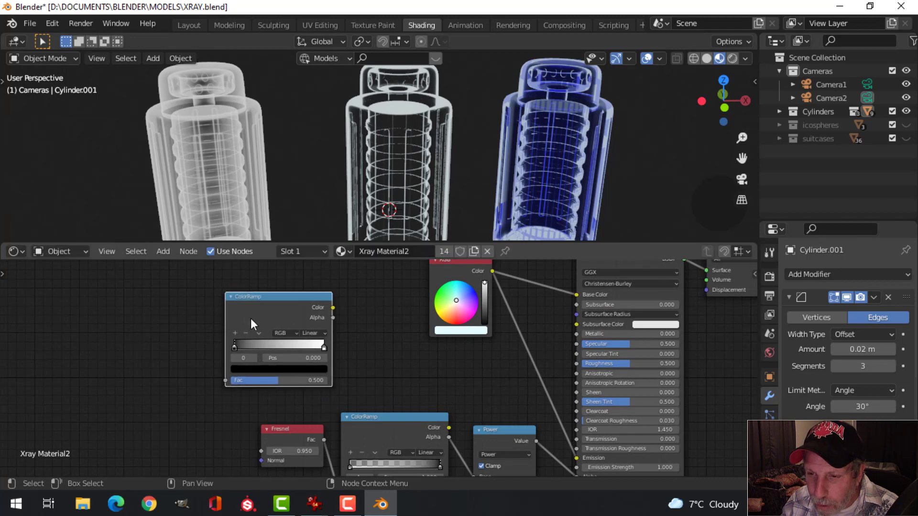
pyautogui.scroll(2, 241, 329)
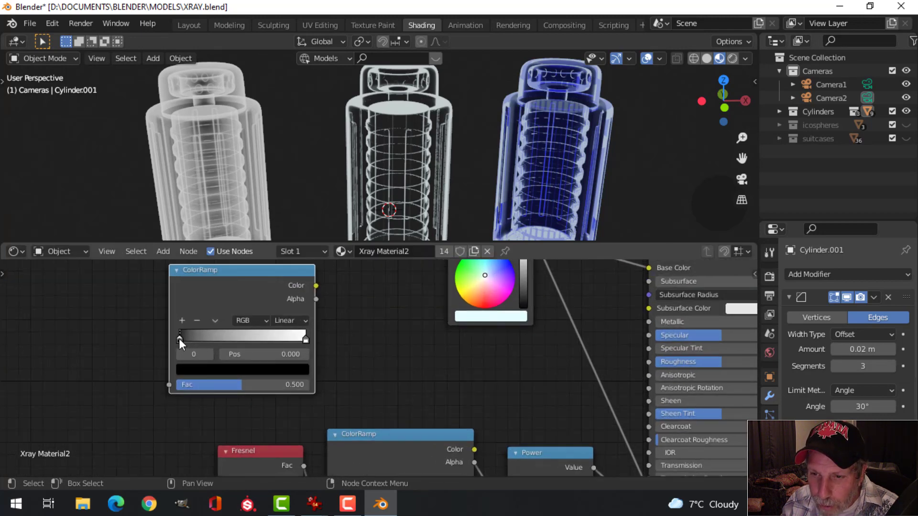
pyautogui.moveTo(180, 338); pyautogui.dragTo(155, 344)
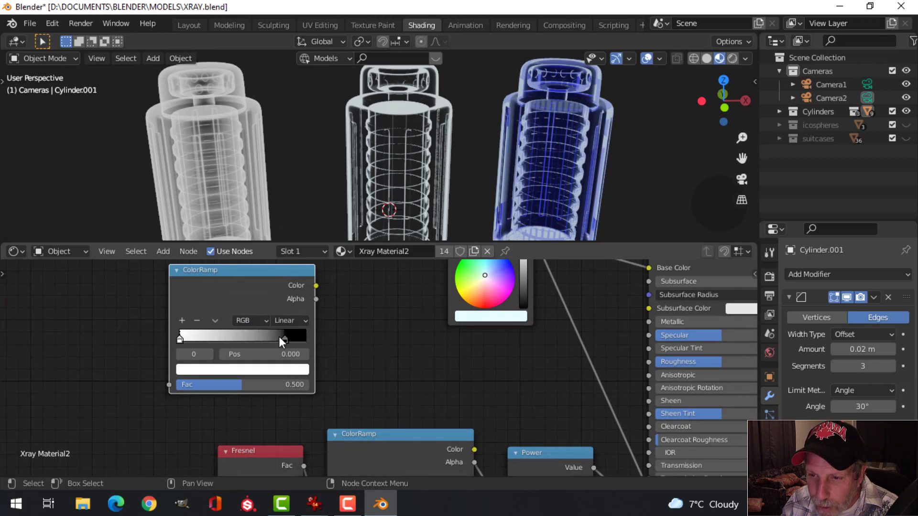
pyautogui.moveTo(282, 342); pyautogui.dragTo(306, 340)
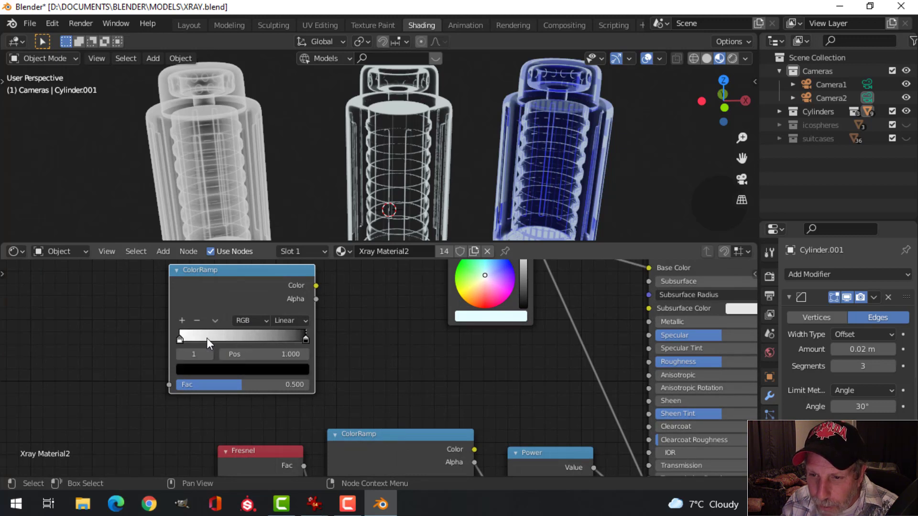
pyautogui.click(179, 340)
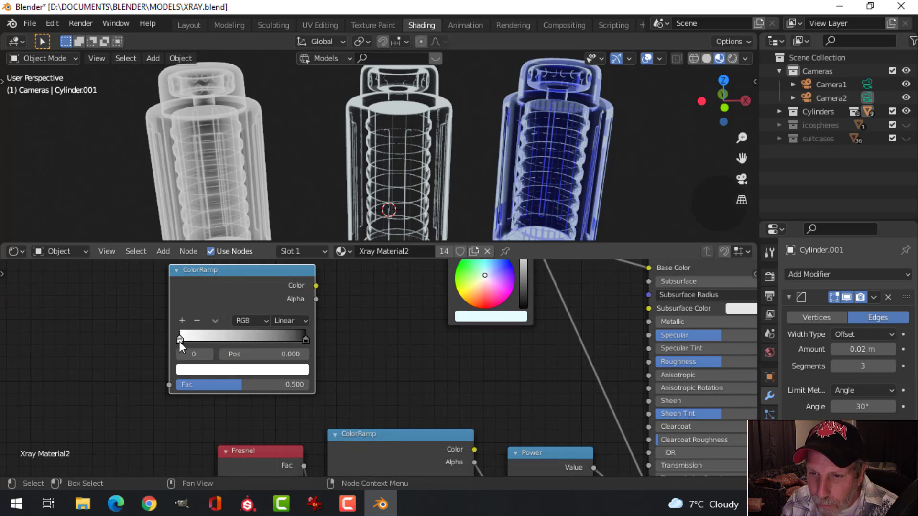
pyautogui.click(212, 368)
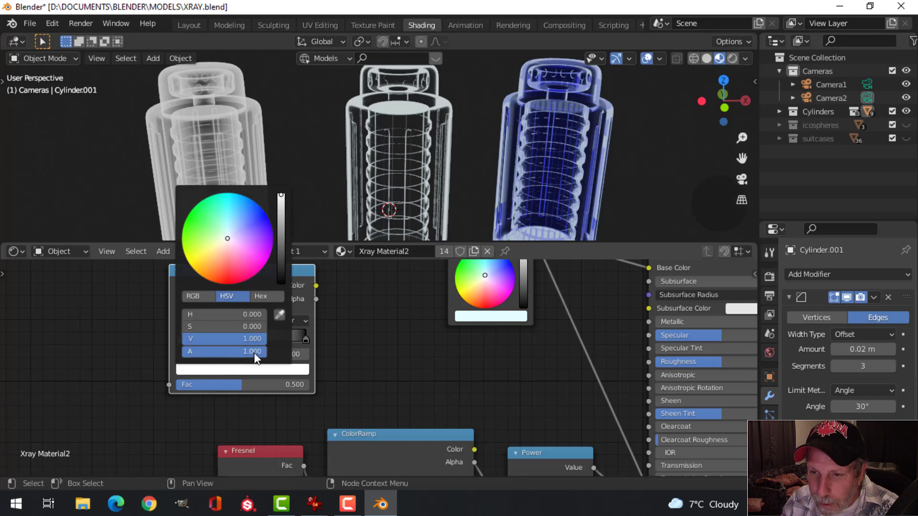
pyautogui.moveTo(263, 351); pyautogui.dragTo(166, 349)
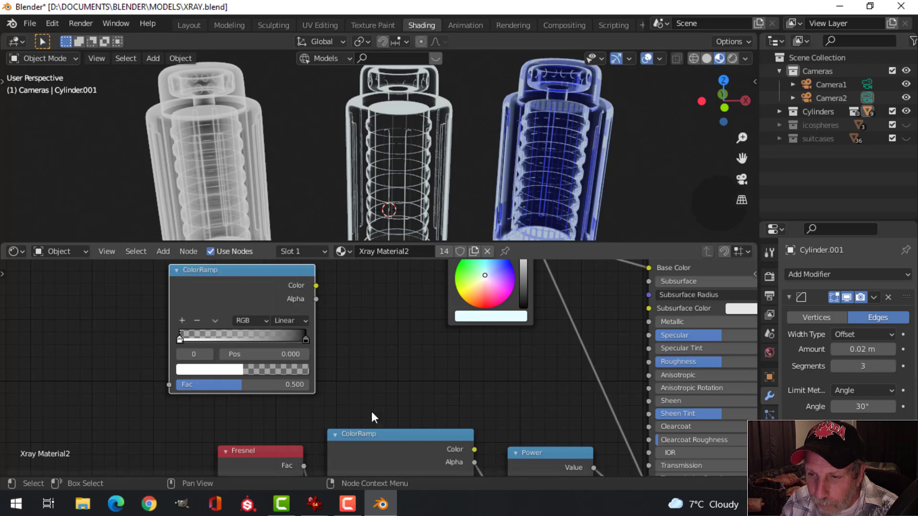
pyautogui.moveTo(409, 404); pyautogui.dragTo(374, 335, button='middle')
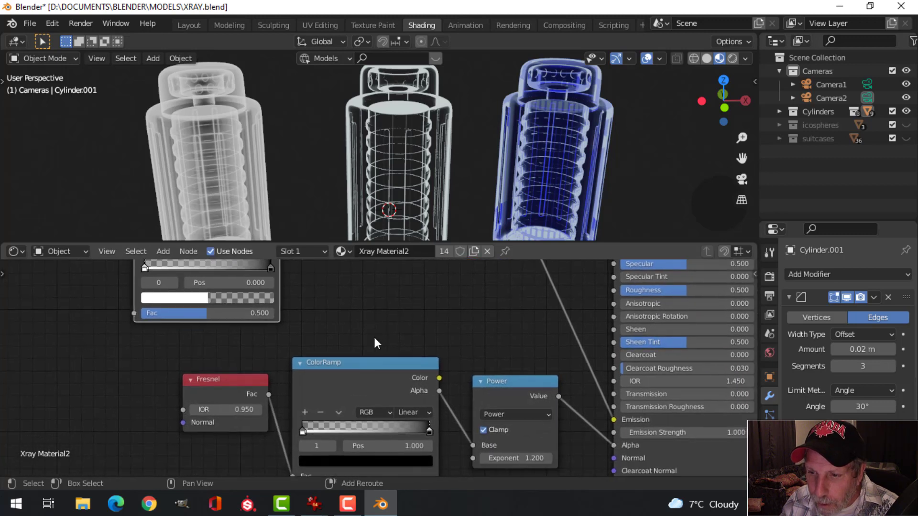
pyautogui.click(248, 313)
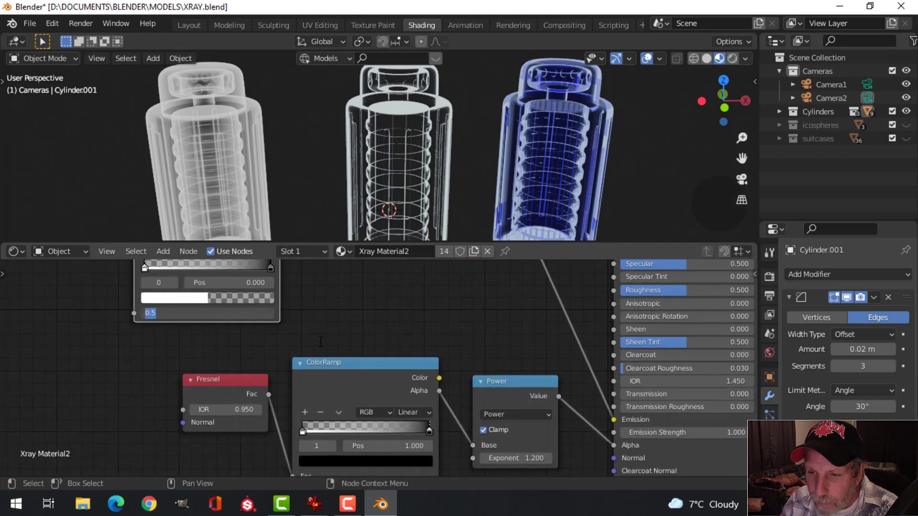
pyautogui.press('Return')
pyautogui.keyDown('shift'); pyautogui.scroll(3, 321, 320); pyautogui.keyUp('shift')
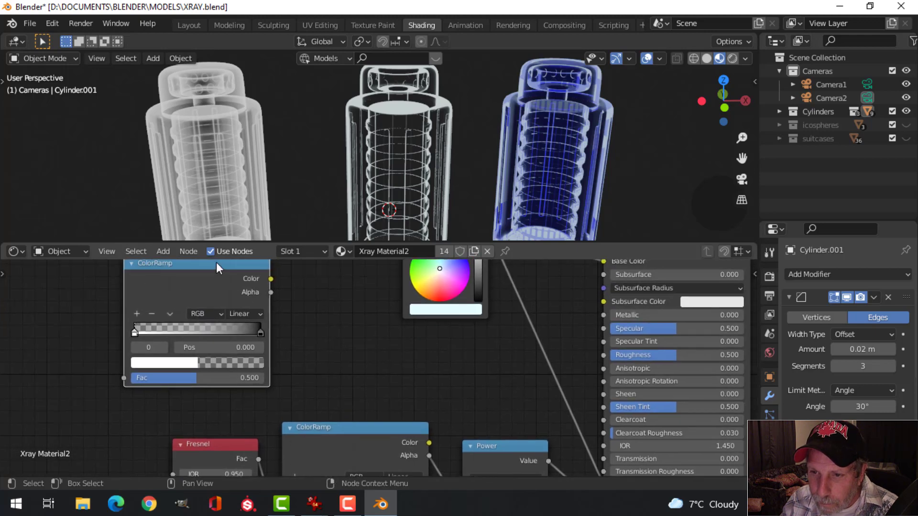
pyautogui.press('x')
pyautogui.scroll(-1, 440, 363)
pyautogui.moveTo(440, 363); pyautogui.dragTo(377, 301, button='middle')
pyautogui.scroll(2, 391, 338)
pyautogui.scroll(2, 388, 327)
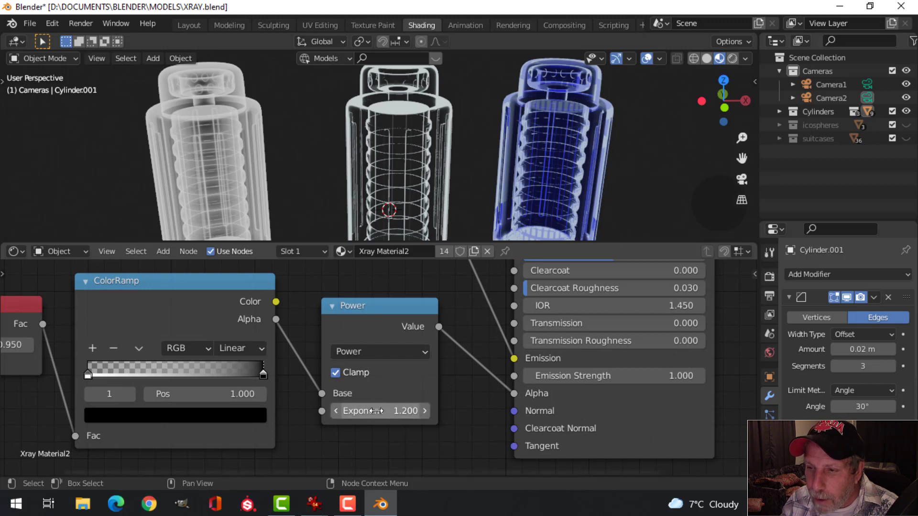
# Try a higher Power node Exponent, then orbit to view the cylinders from lower down
pyautogui.moveTo(371, 413)
pyautogui.mouseDown()
pyautogui.moveTo(405, 412)
pyautogui.moveTo(314, 412)
pyautogui.moveTo(451, 411)
pyautogui.mouseUp()
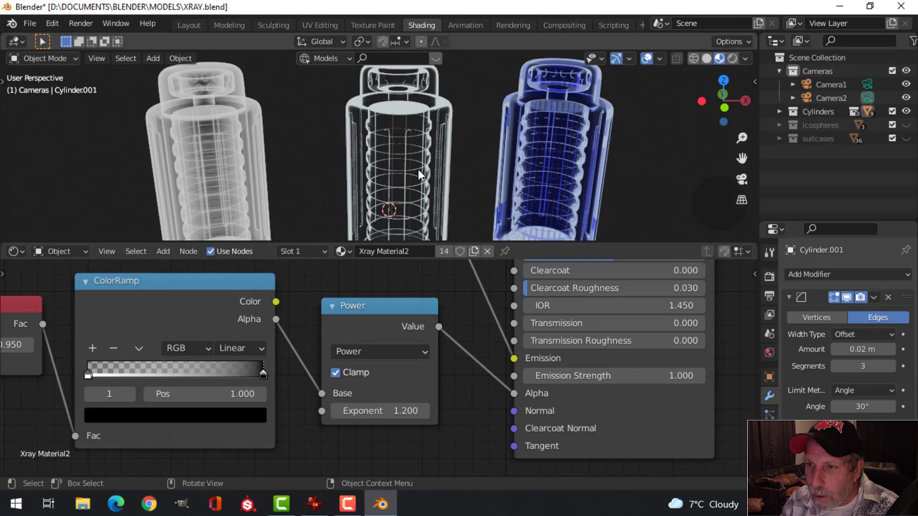
pyautogui.moveTo(418, 169); pyautogui.dragTo(369, 169, button='middle')
pyautogui.moveTo(349, 114); pyautogui.dragTo(362, 165, button='middle')
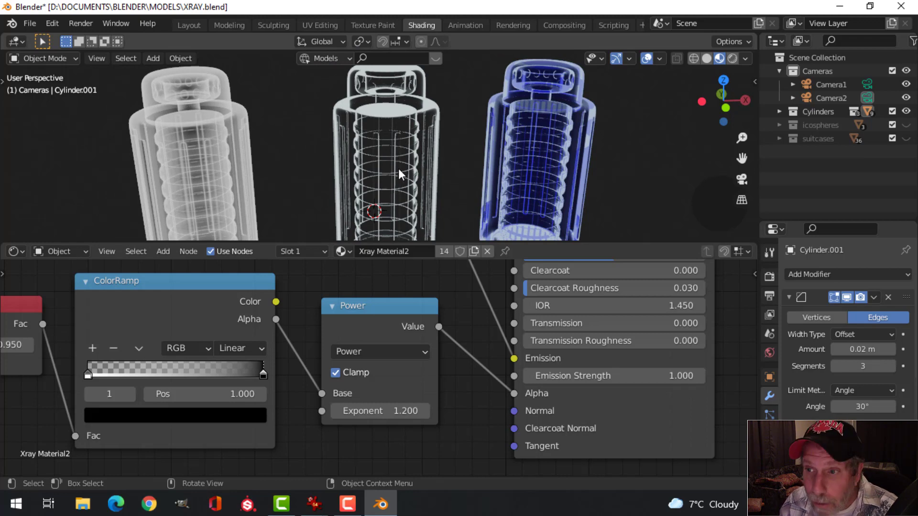
pyautogui.moveTo(397, 167); pyautogui.dragTo(365, 174, button='middle')
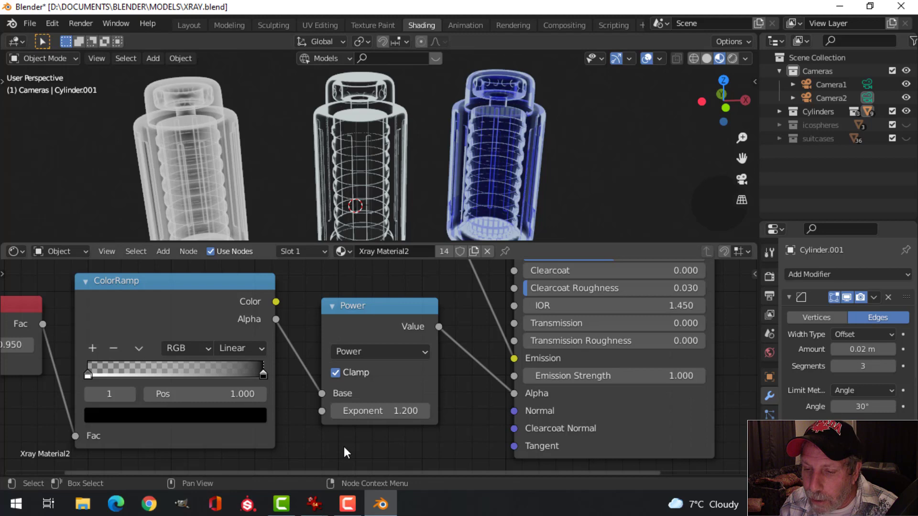
# Compare the xray3.jpg and xray1.jpg node screenshots in IrfanView, ending on xray3.jpg
pyautogui.moveTo(316, 503)
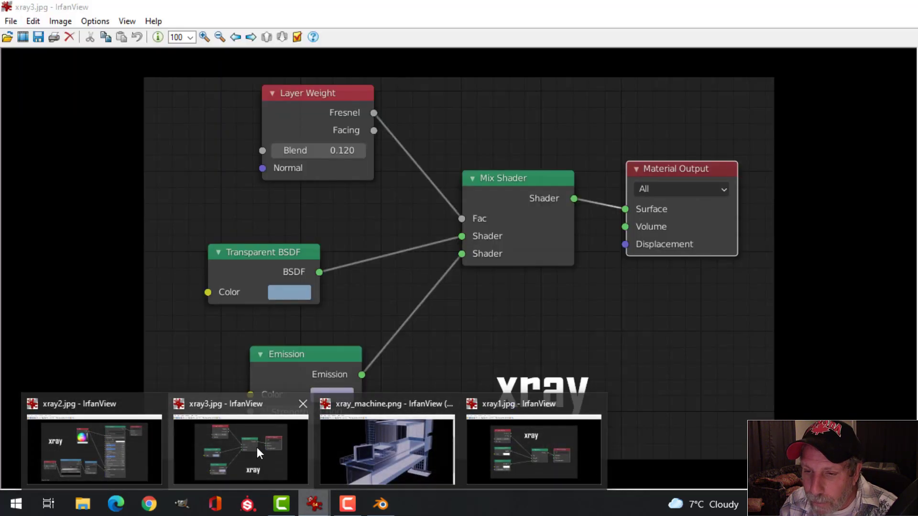
pyautogui.click(256, 446)
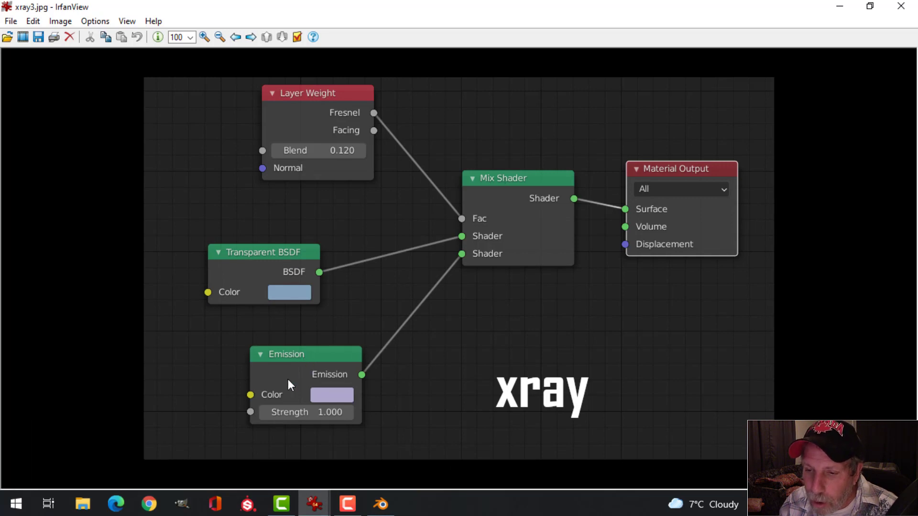
pyautogui.moveTo(314, 502)
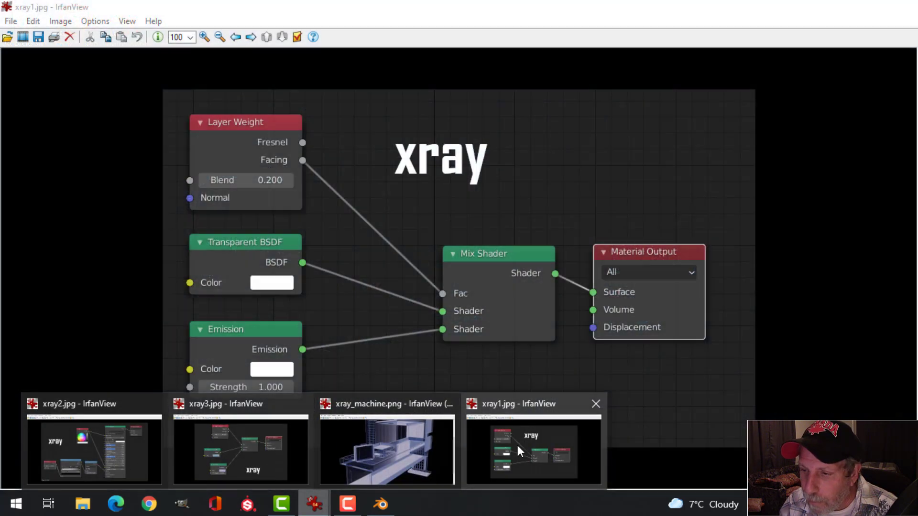
pyautogui.click(518, 446)
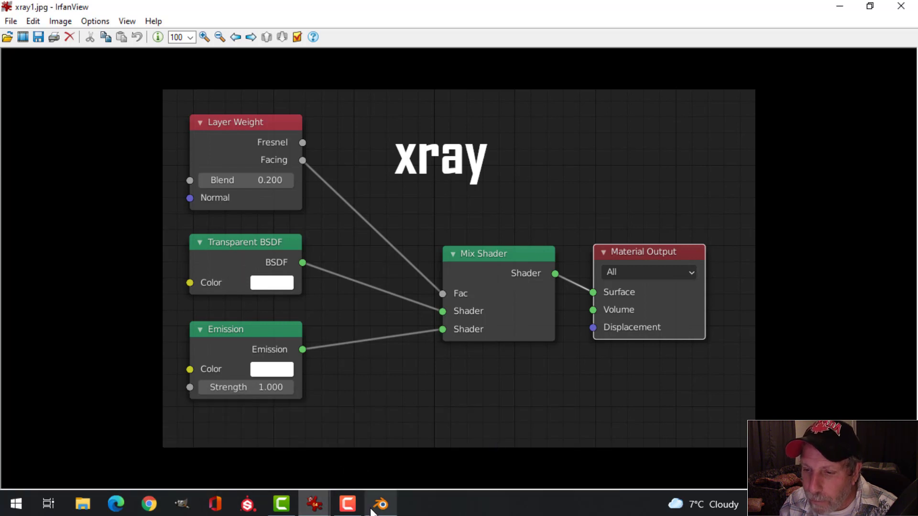
pyautogui.click(314, 503)
pyautogui.click(226, 469)
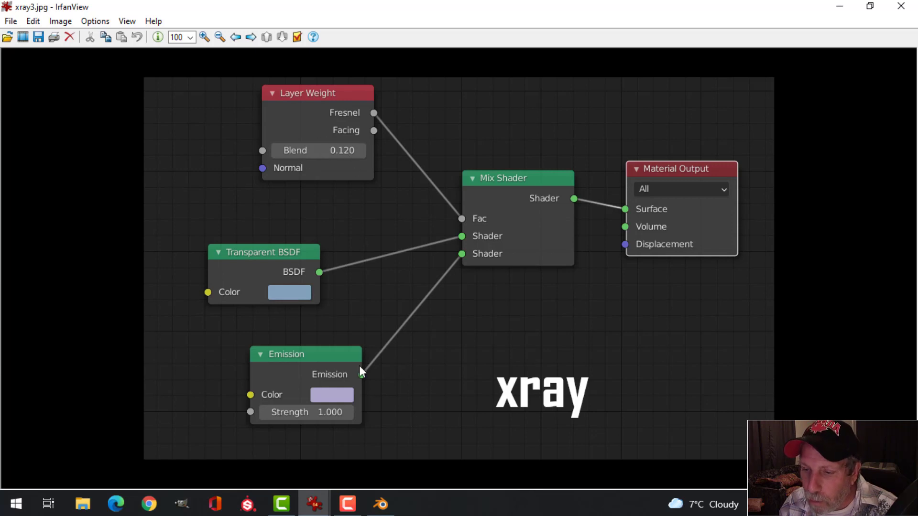
# Select the blue cylinder and zoom the node editor onto its Xray Material3 Layer Weight node
pyautogui.click(380, 503)
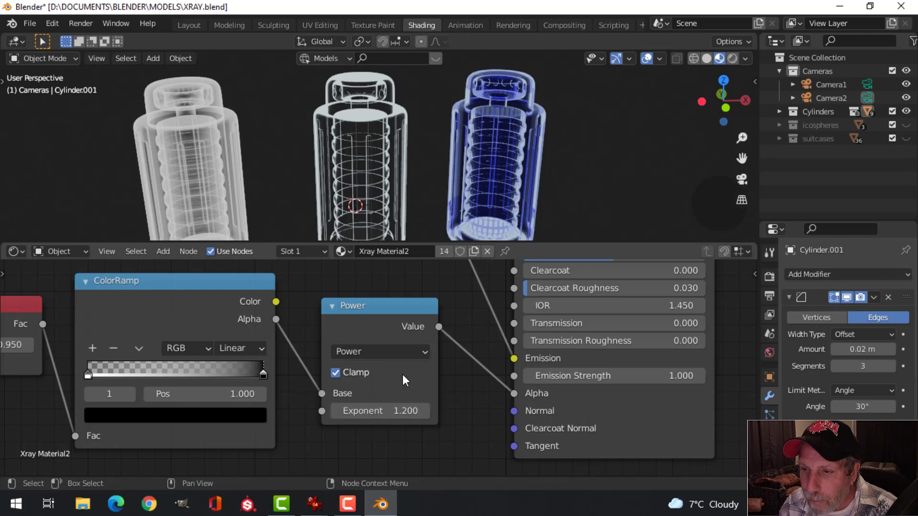
pyautogui.click(497, 220)
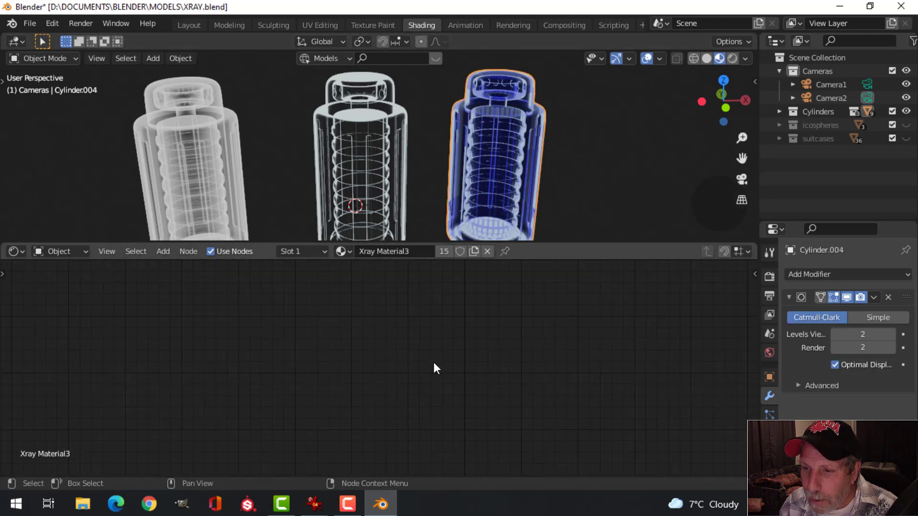
pyautogui.press('Home')
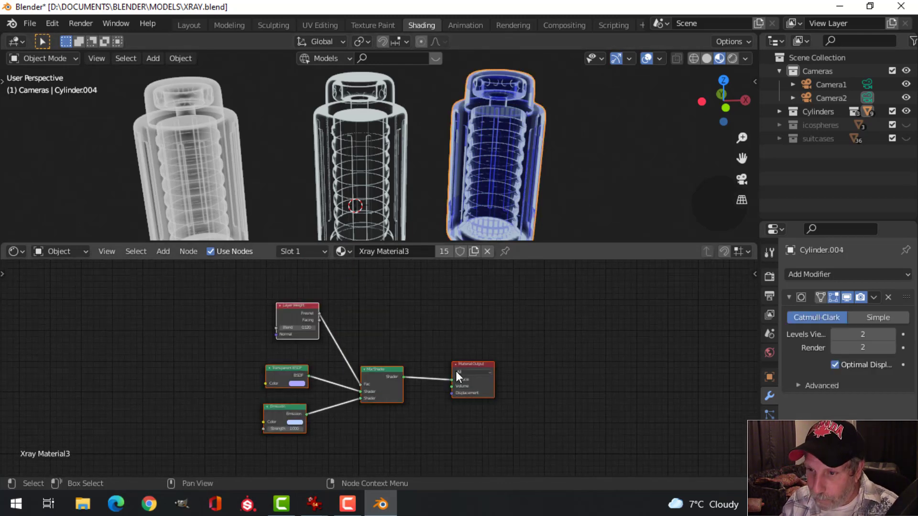
pyautogui.scroll(2, 432, 369)
pyautogui.moveTo(347, 328); pyautogui.dragTo(350, 349, button='middle')
pyautogui.scroll(1, 388, 319)
pyautogui.scroll(2, 332, 342)
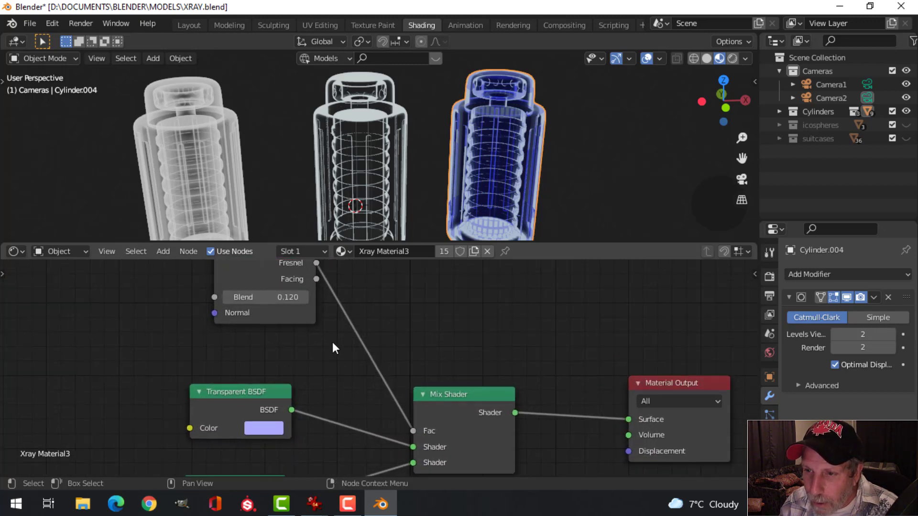
# Try a higher Layer Weight Blend, then undo it back to 0.120
pyautogui.moveTo(272, 301); pyautogui.dragTo(354, 301)
pyautogui.hotkey('ctrl', 'z')
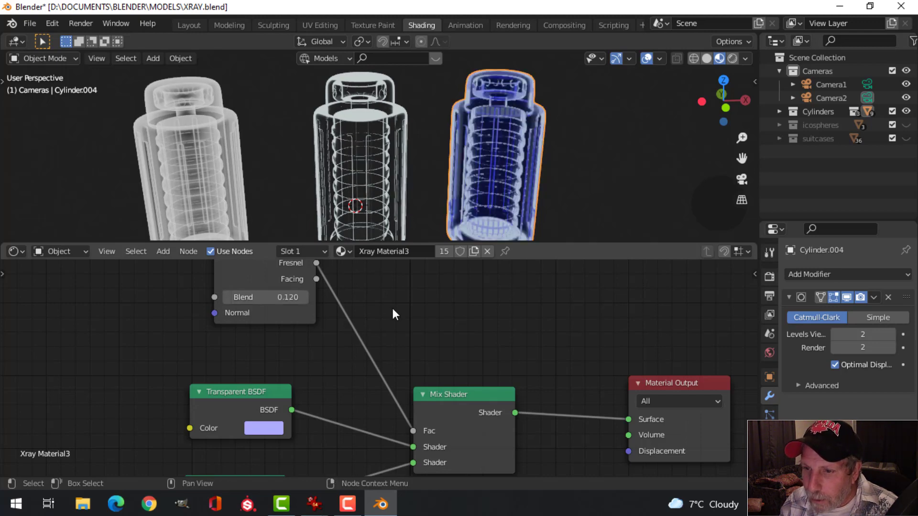
pyautogui.scroll(-5, 543, 168)
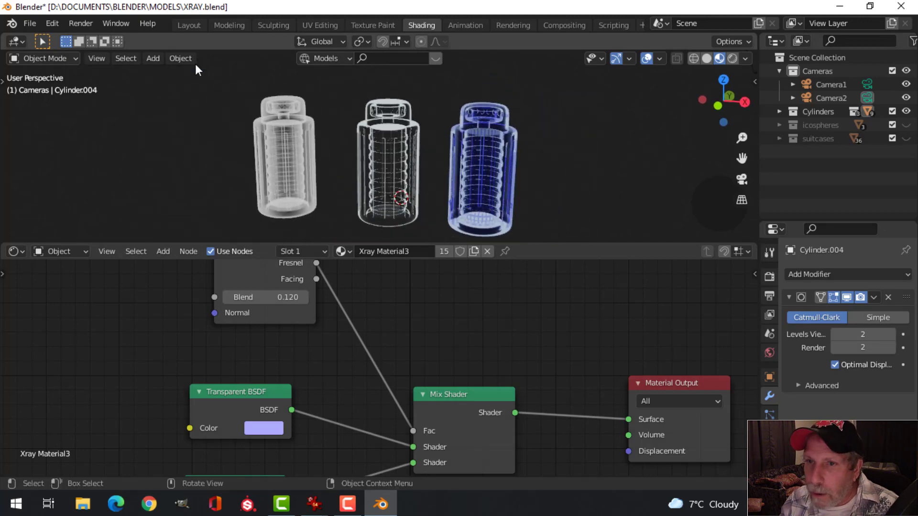
# In Layout, hide the Cylinders collection, show the suitcases, and orbit toward them
pyautogui.click(187, 25)
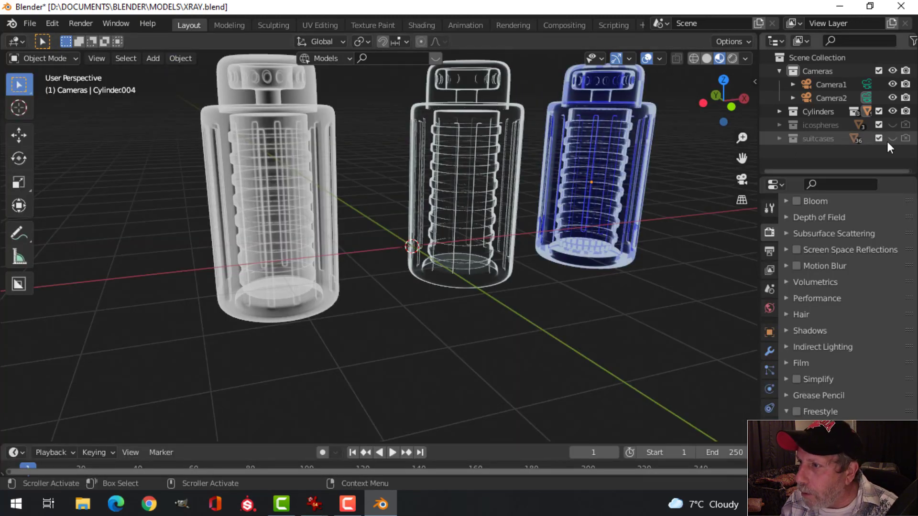
pyautogui.click(892, 110)
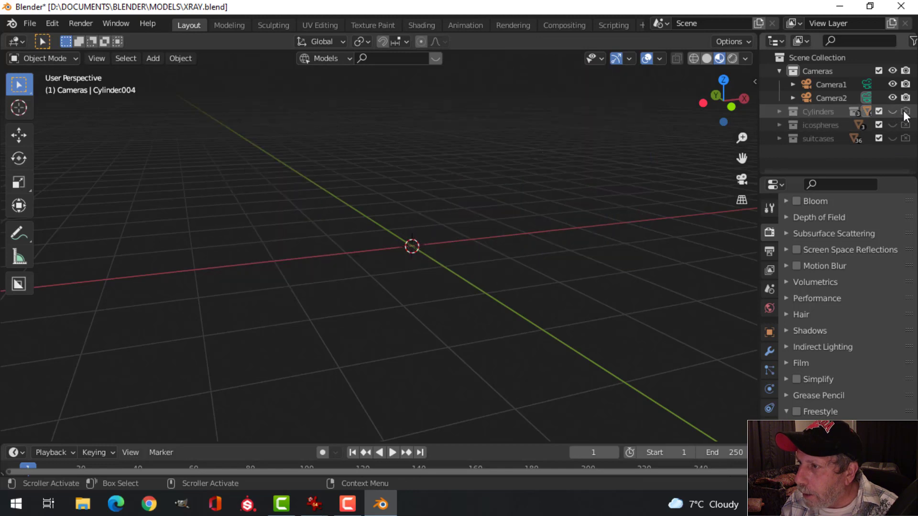
pyautogui.click(892, 139)
pyautogui.moveTo(572, 215); pyautogui.dragTo(455, 250, button='middle')
pyautogui.scroll(3, 452, 227)
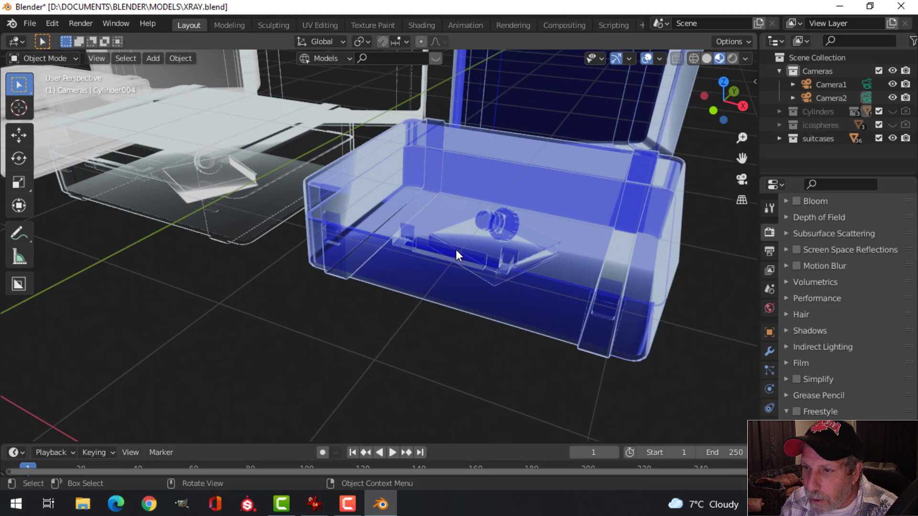
# Select the blue suitcase and frame it and its Xray Material3 nodes in the Shading workspace
pyautogui.click(426, 215)
pyautogui.click(421, 25)
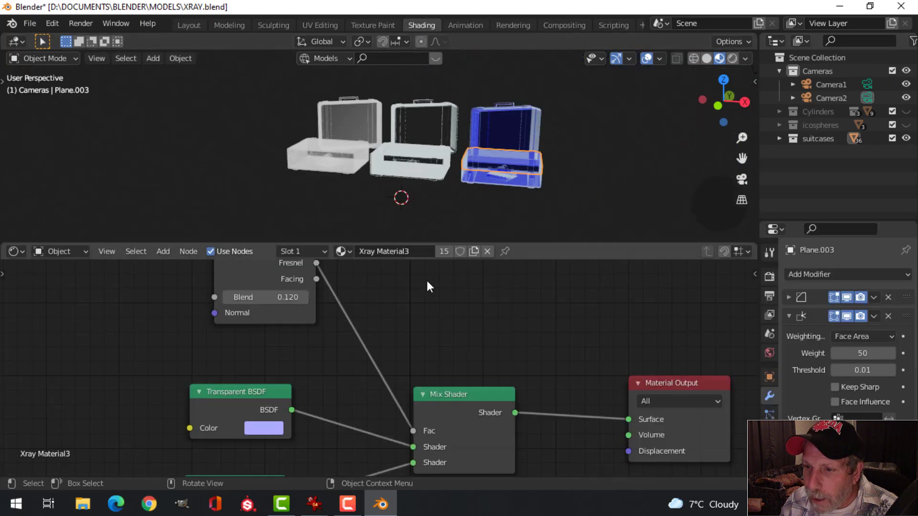
pyautogui.moveTo(544, 174); pyautogui.dragTo(556, 196, button='middle')
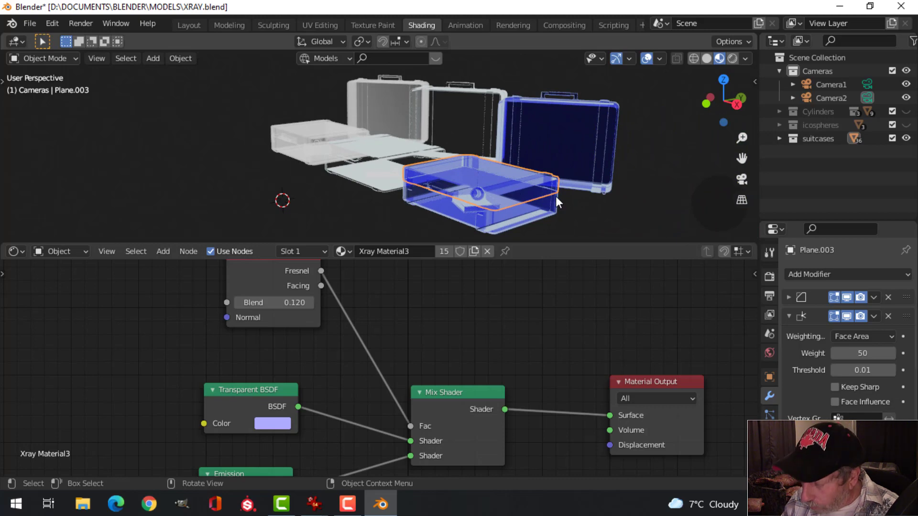
pyautogui.press('KP_Decimal')
pyautogui.scroll(6, 431, 162)
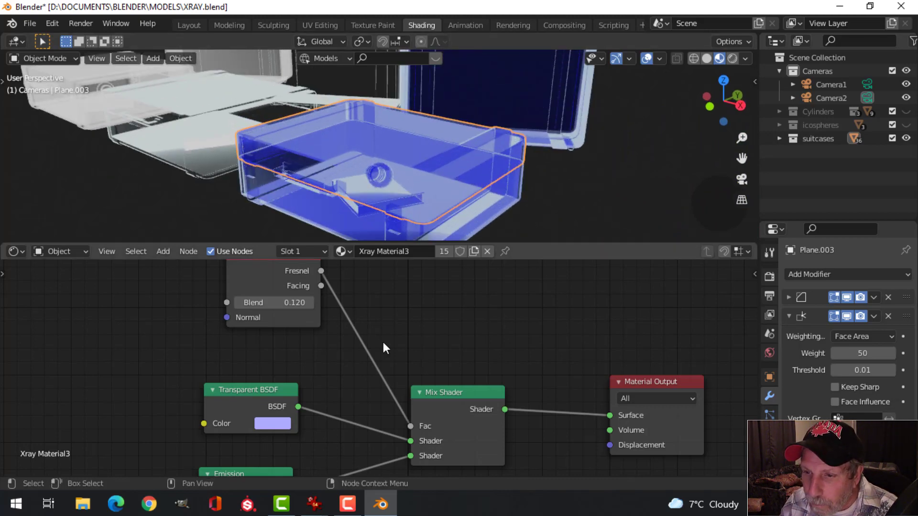
pyautogui.scroll(-1, 347, 382)
pyautogui.moveTo(347, 383); pyautogui.dragTo(363, 348, button='middle')
pyautogui.scroll(-1, 363, 340)
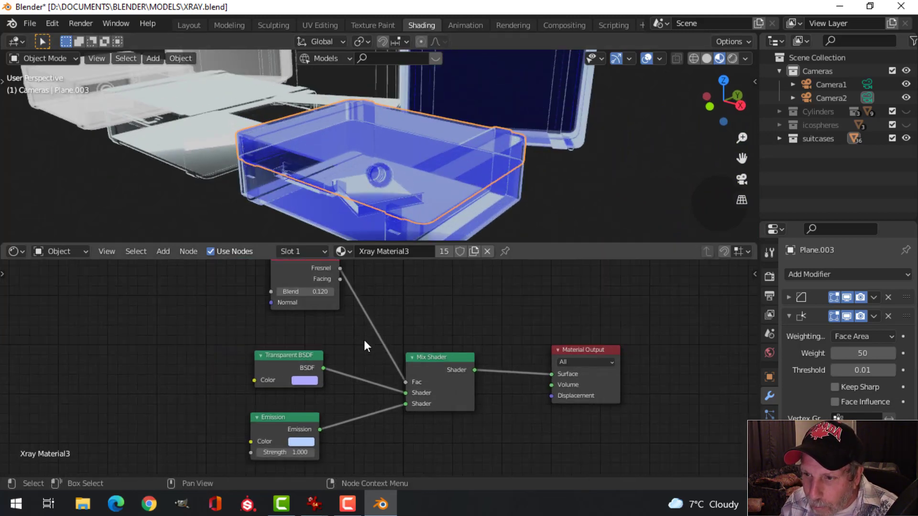
pyautogui.moveTo(448, 286); pyautogui.dragTo(434, 264, button='middle')
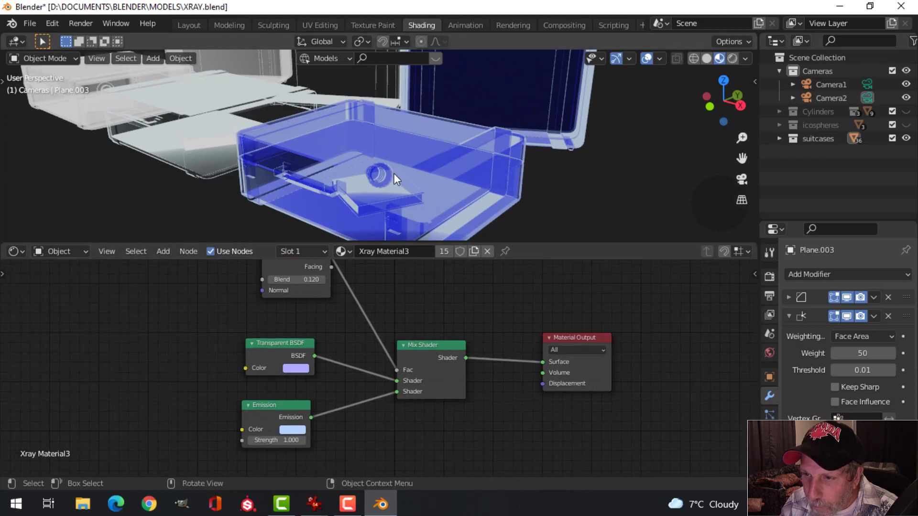
pyautogui.moveTo(394, 173); pyautogui.dragTo(429, 183, button='middle')
pyautogui.scroll(3, 429, 182)
pyautogui.scroll(3, 408, 140)
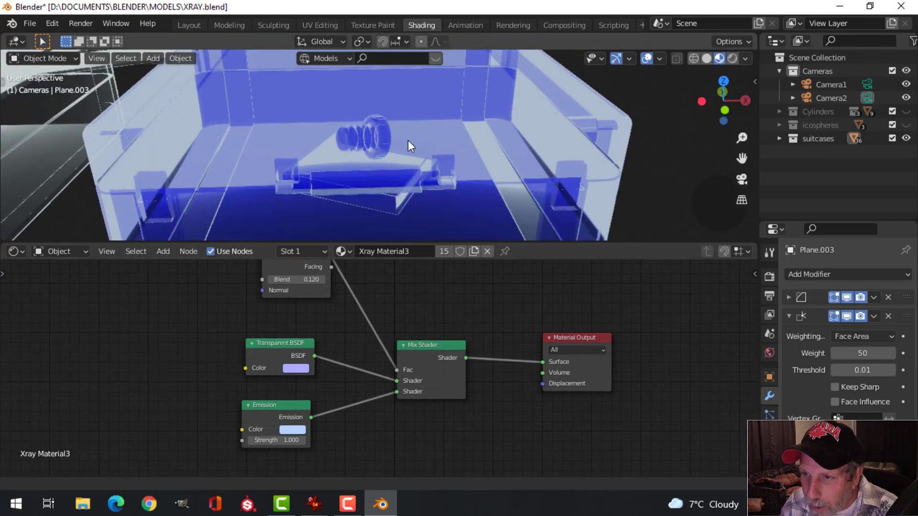
pyautogui.moveTo(397, 111); pyautogui.dragTo(405, 135, button='middle')
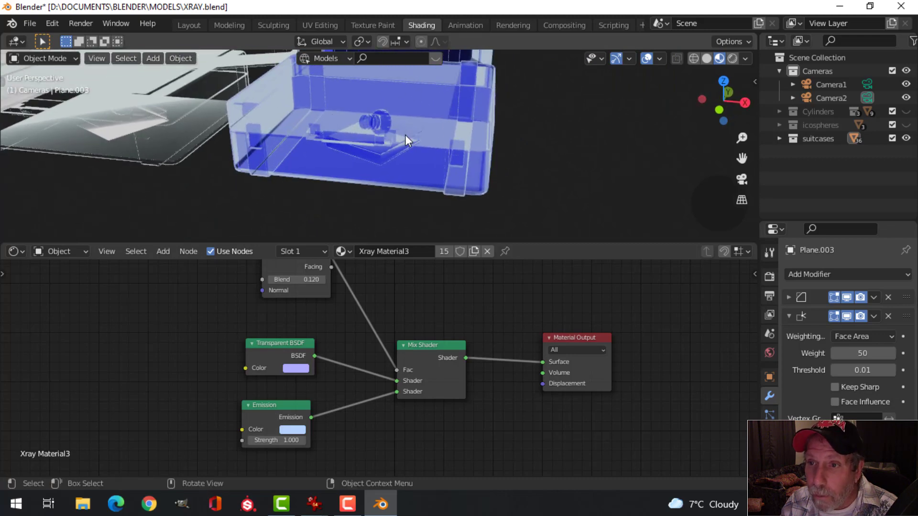
# From the camera view, enable Eevee Ambient Occlusion and Bloom, then render the suitcases
pyautogui.click(186, 25)
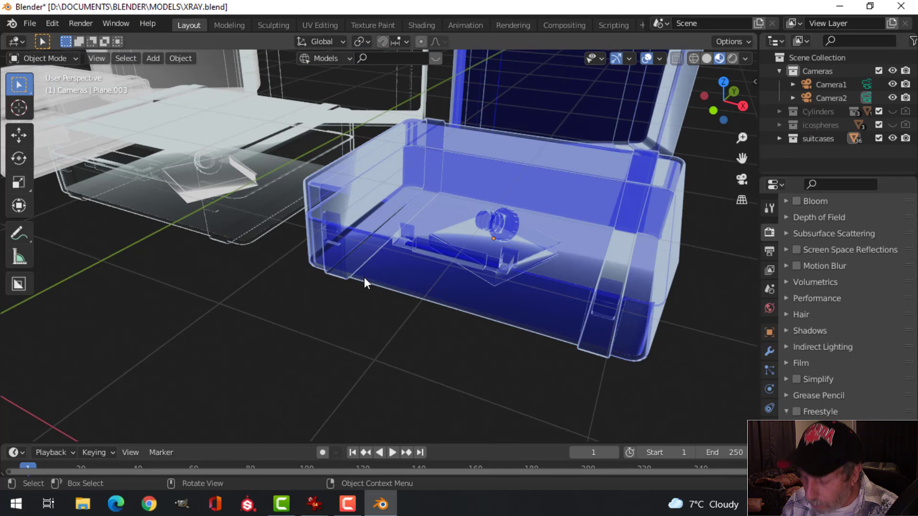
pyautogui.press('KP_0')
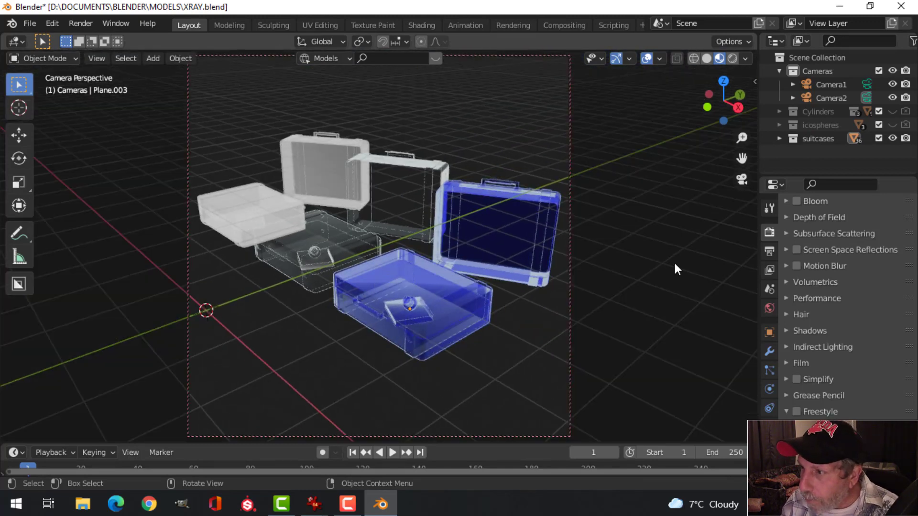
pyautogui.scroll(6, 855, 250)
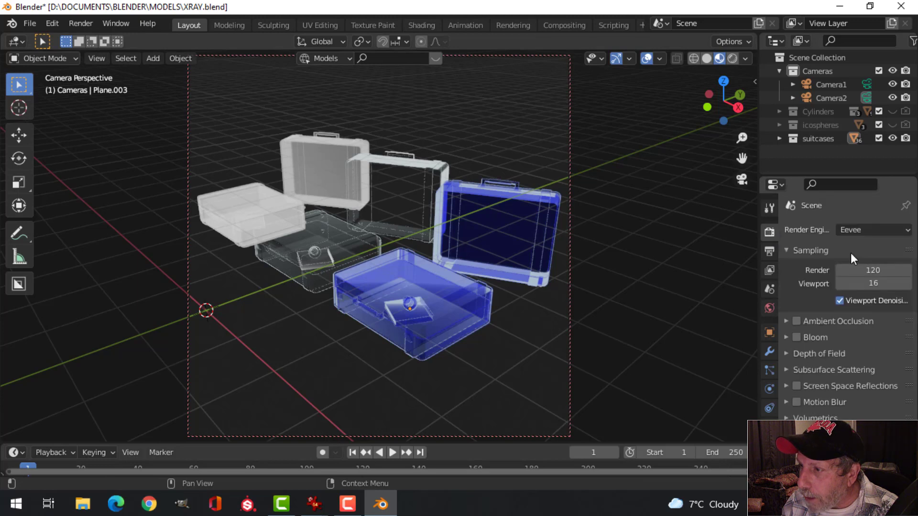
pyautogui.click(796, 321)
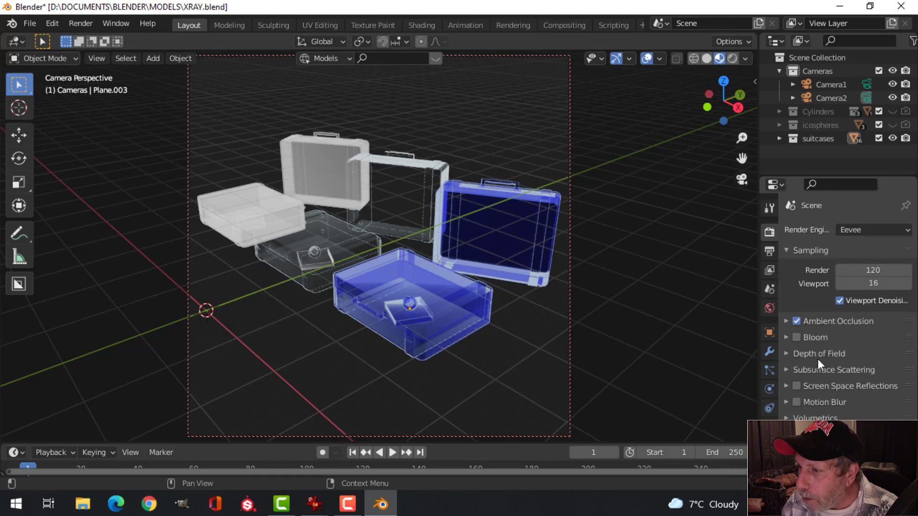
pyautogui.click(797, 338)
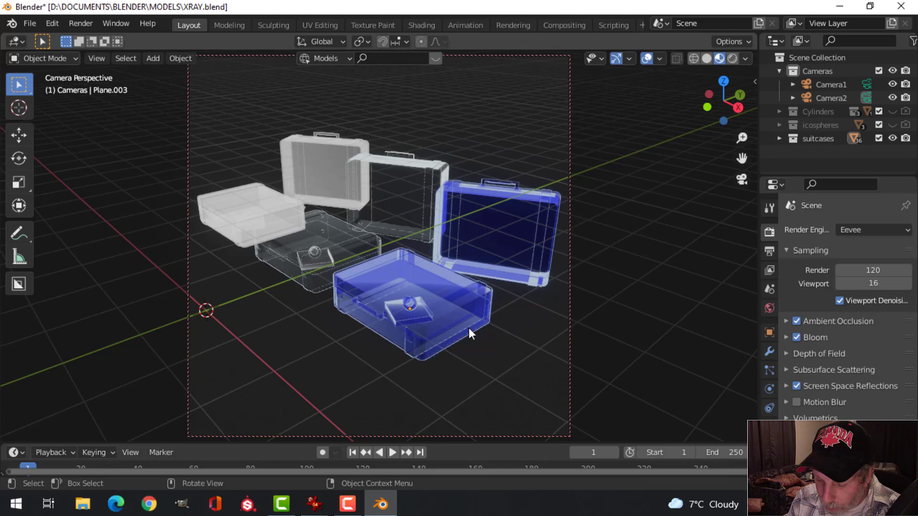
pyautogui.press('F12')
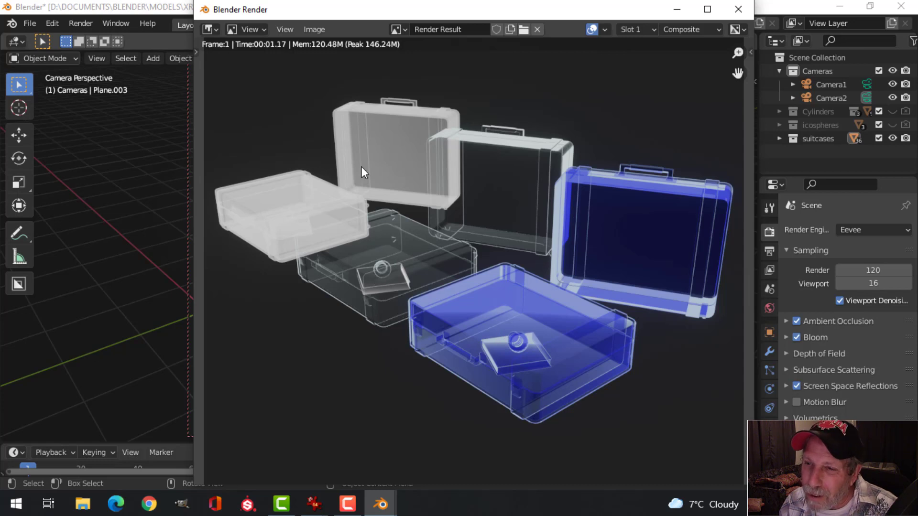
# Close the render, show Cylinders instead of suitcases, and dolly in through Camera1
pyautogui.click(736, 10)
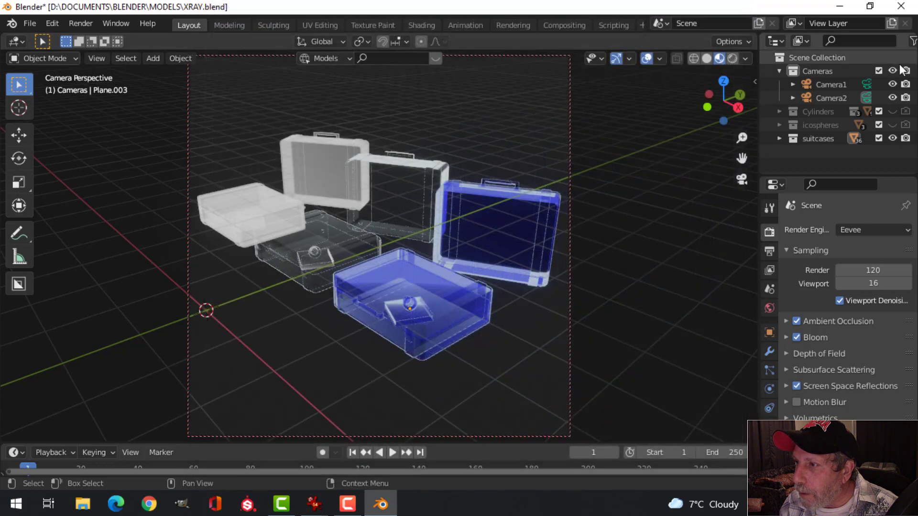
pyautogui.click(892, 137)
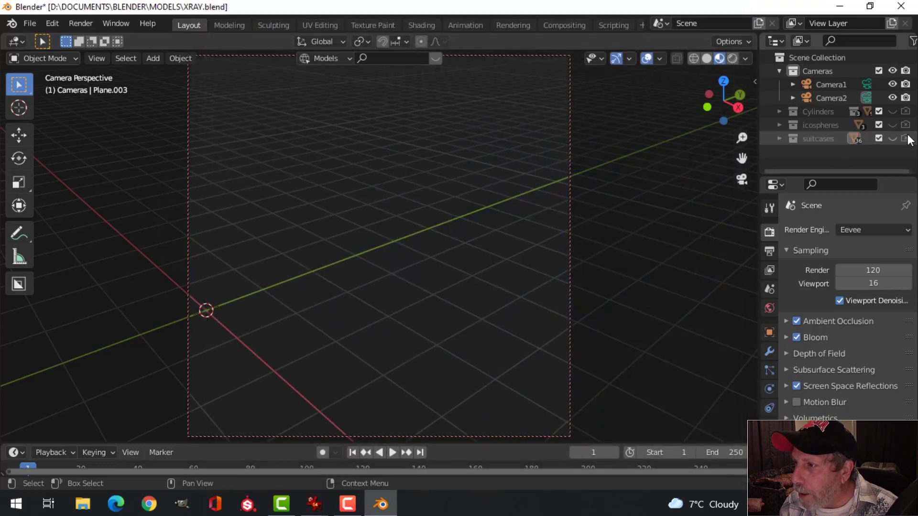
pyautogui.click(891, 111)
pyautogui.click(866, 96)
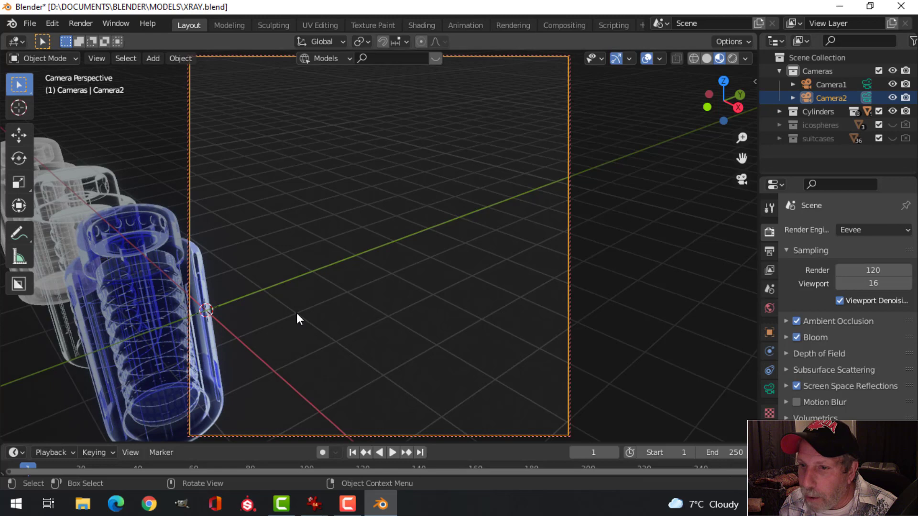
pyautogui.click(867, 85)
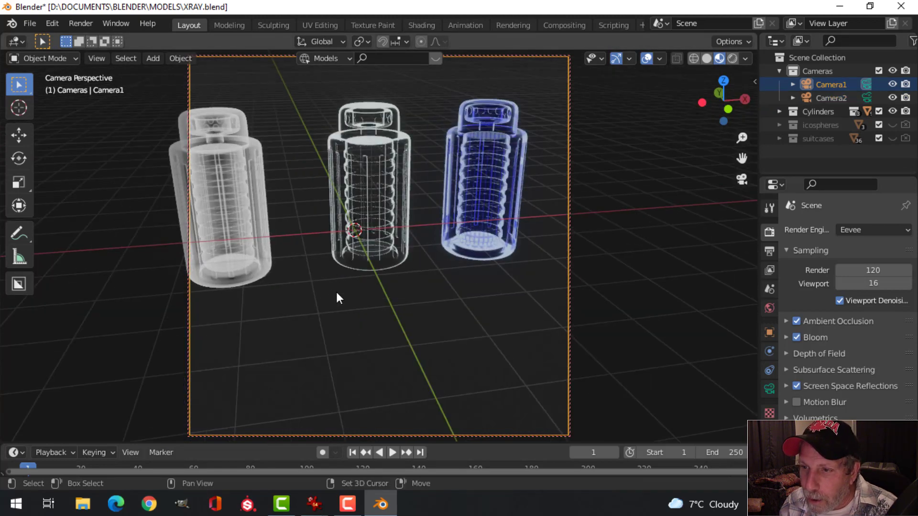
pyautogui.scroll(4, 339, 290)
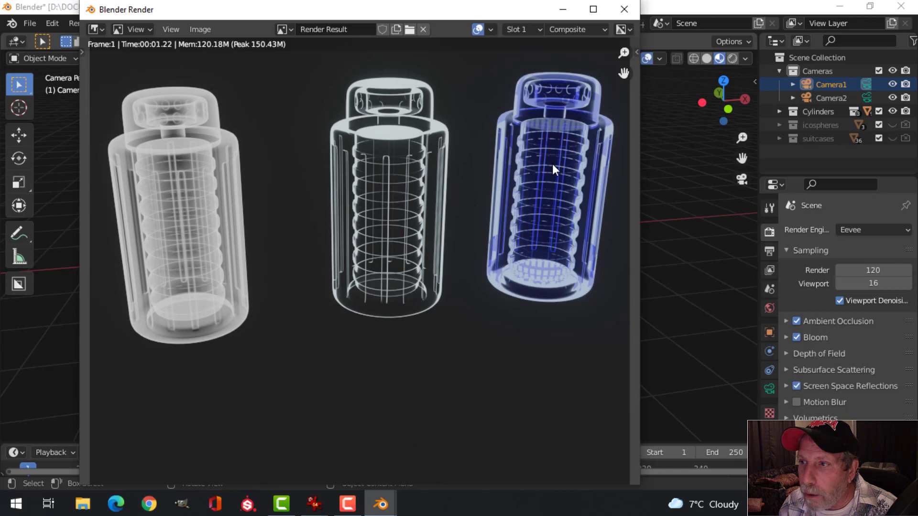
# Show only the icospheres, frame them in Camera1, render them, and close the render
pyautogui.click(624, 9)
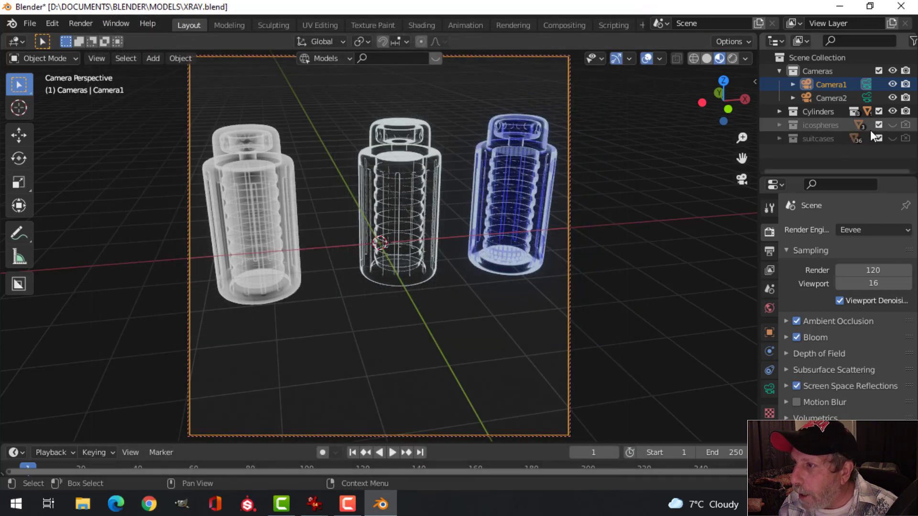
pyautogui.click(892, 110)
pyautogui.click(892, 124)
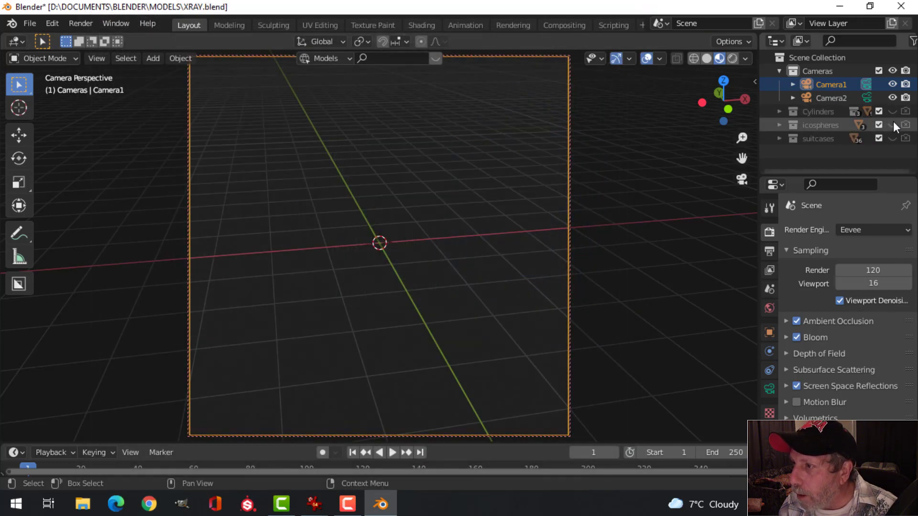
pyautogui.scroll(-3, 394, 276)
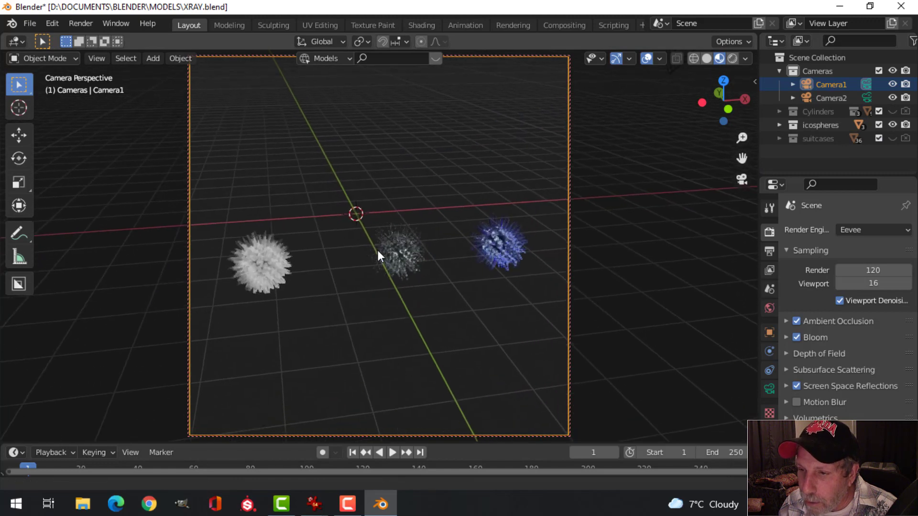
pyautogui.scroll(-1, 388, 263)
pyautogui.scroll(3, 397, 266)
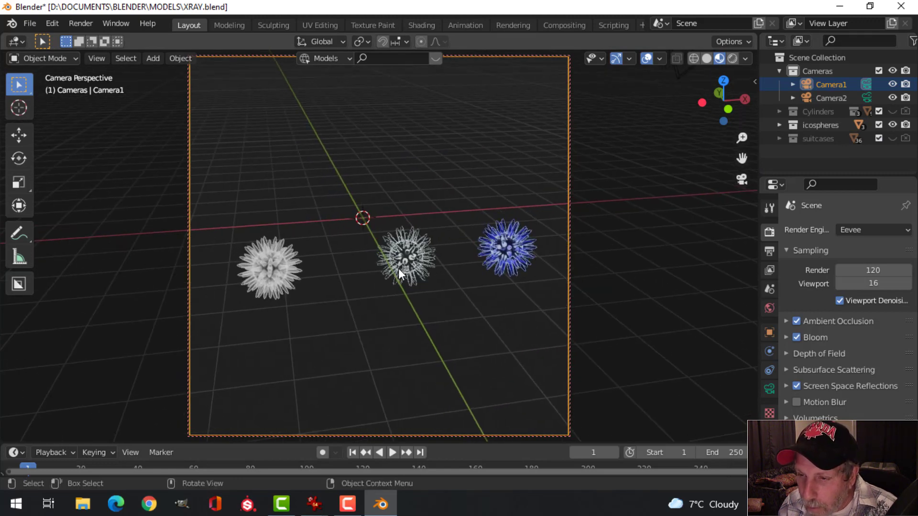
pyautogui.scroll(-2, 397, 268)
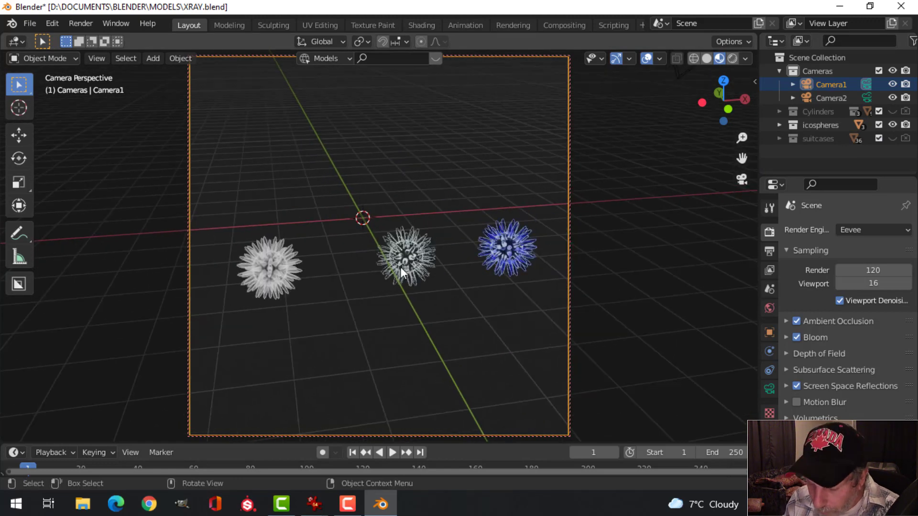
pyautogui.press('F12')
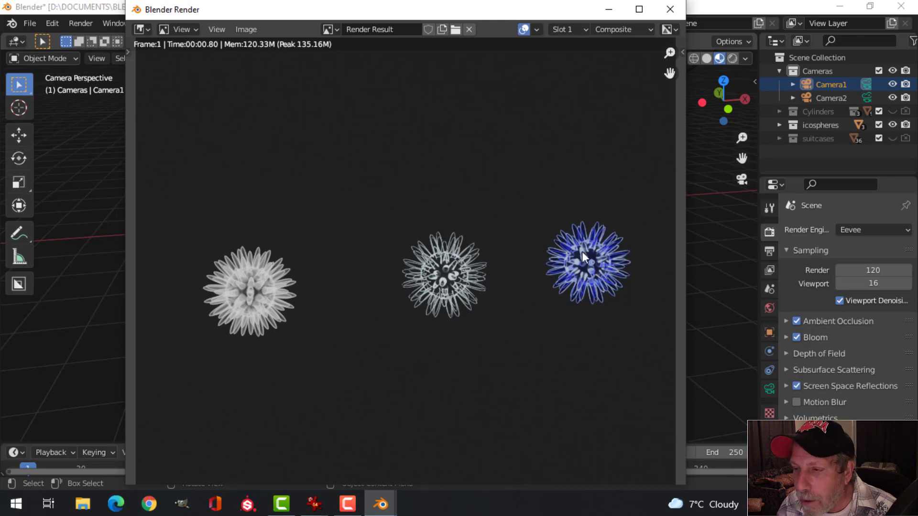
pyautogui.click(670, 9)
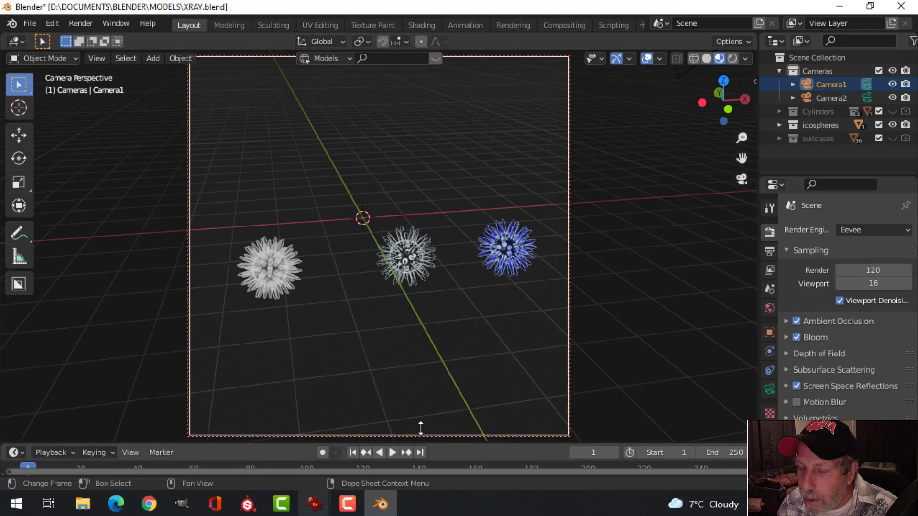
# Show the suitcases instead of the icospheres, view through Camera2, and select the blue suitcase
pyautogui.click(892, 138)
pyautogui.click(892, 125)
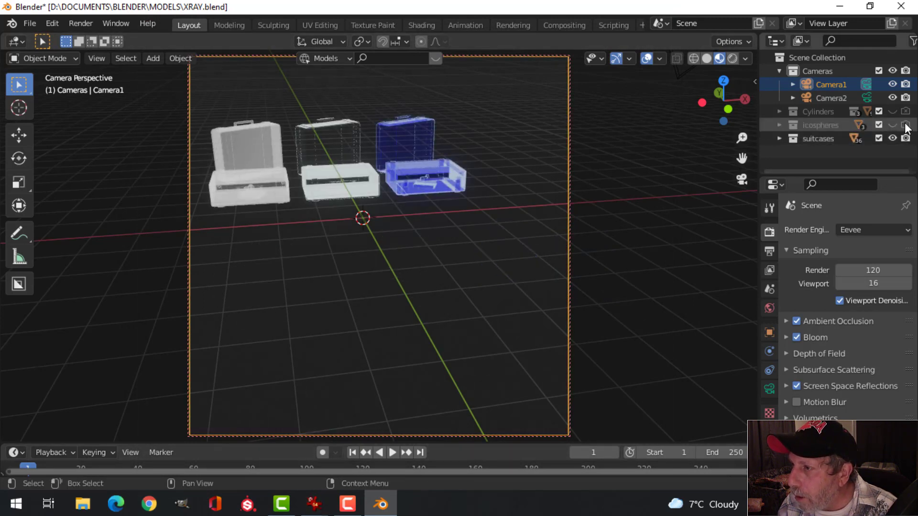
pyautogui.click(866, 96)
pyautogui.moveTo(391, 225); pyautogui.dragTo(419, 278, button='middle')
pyautogui.scroll(5, 420, 300)
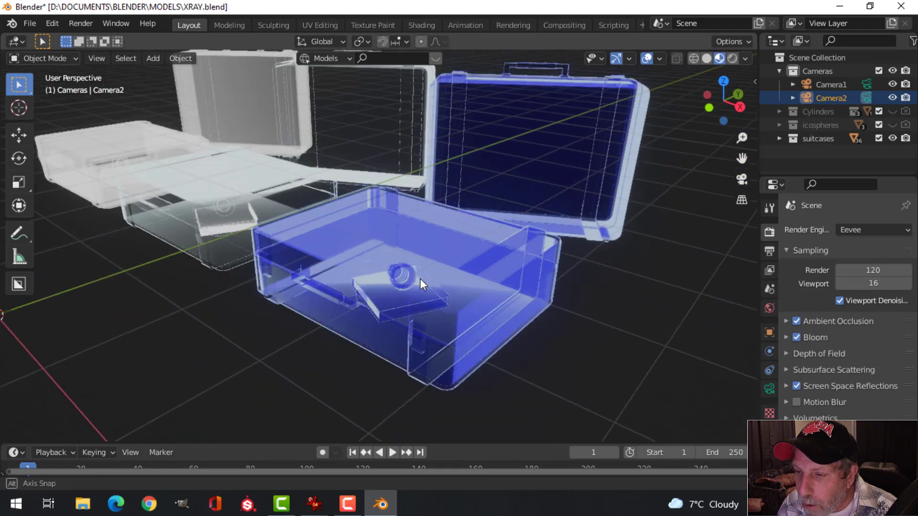
pyautogui.click(433, 259)
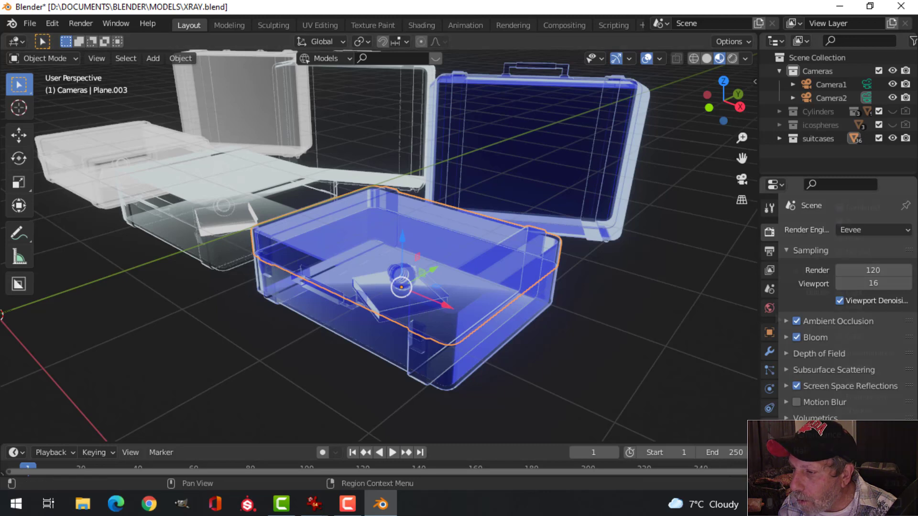
# Enable Freestyle line rendering in the Render Properties
pyautogui.click(769, 233)
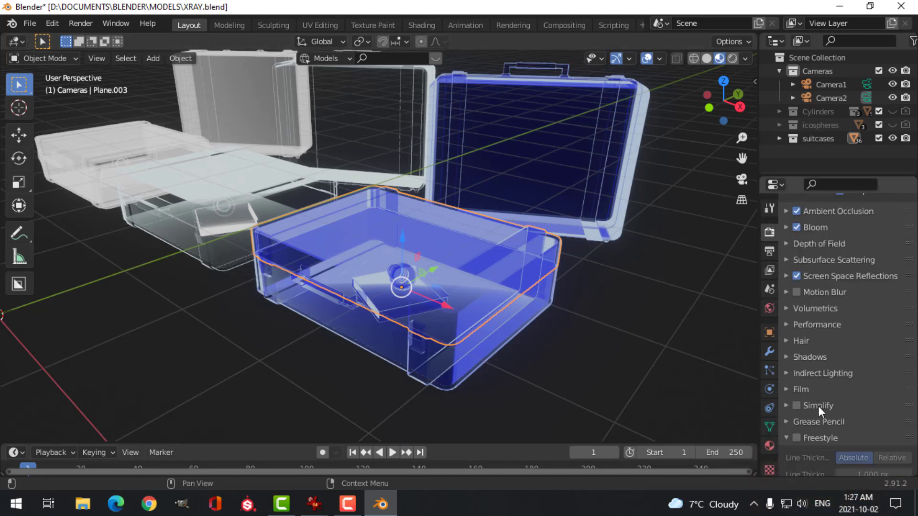
pyautogui.scroll(-1, 818, 405)
pyautogui.click(797, 411)
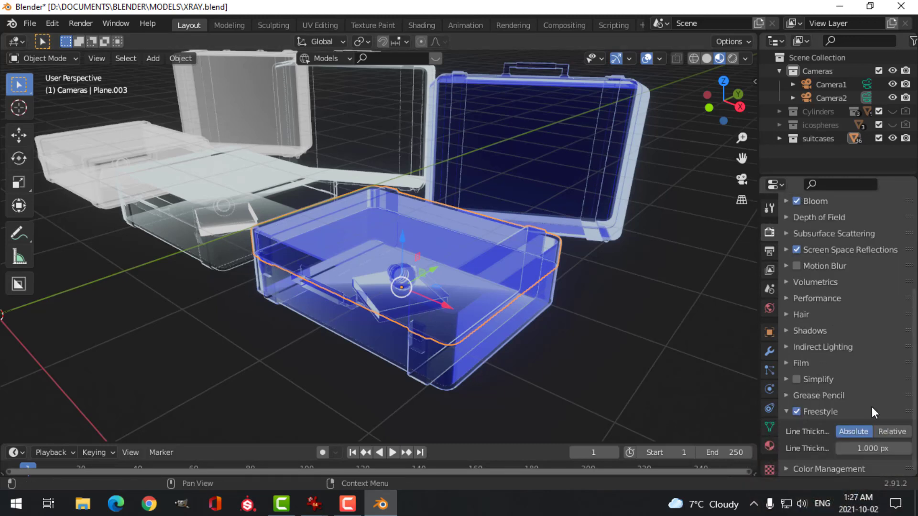
pyautogui.click(769, 270)
pyautogui.scroll(-5, 814, 387)
pyautogui.scroll(3, 815, 363)
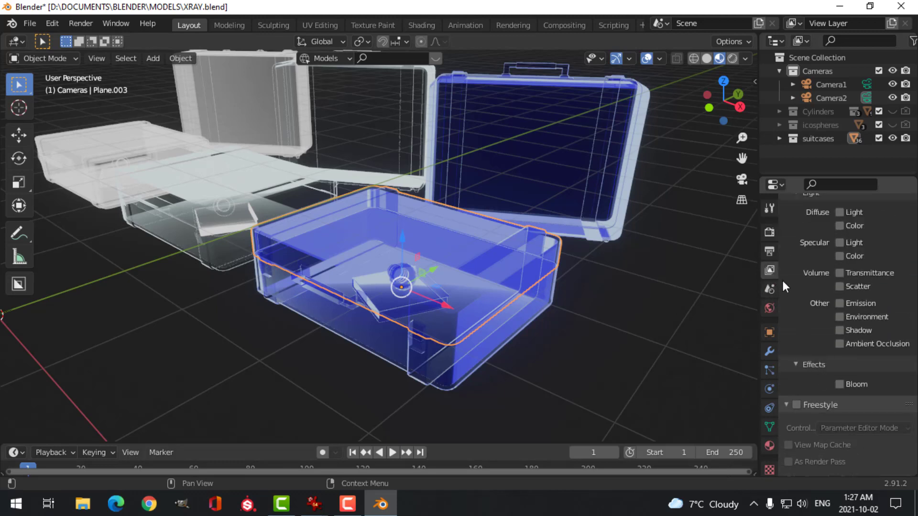
pyautogui.click(768, 234)
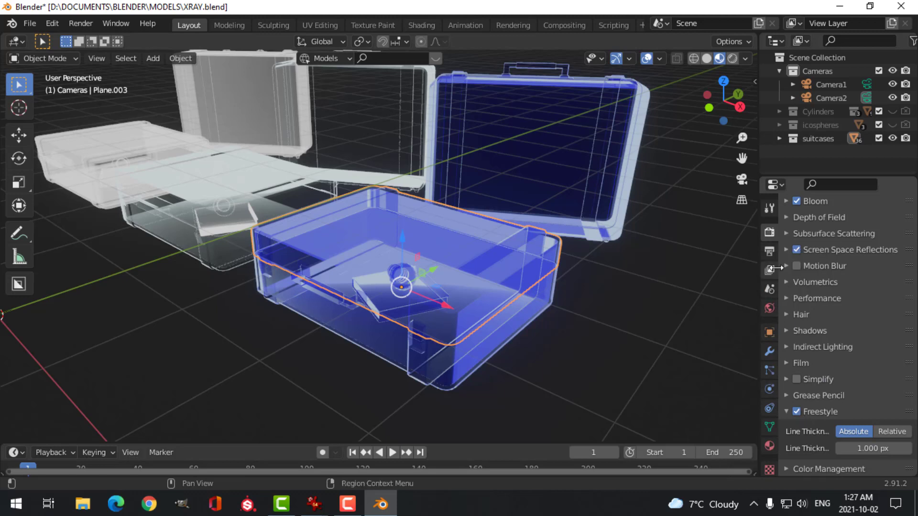
# Enable Freestyle on the view layer and check the line style's base colour
pyautogui.click(771, 269)
pyautogui.scroll(-3, 799, 409)
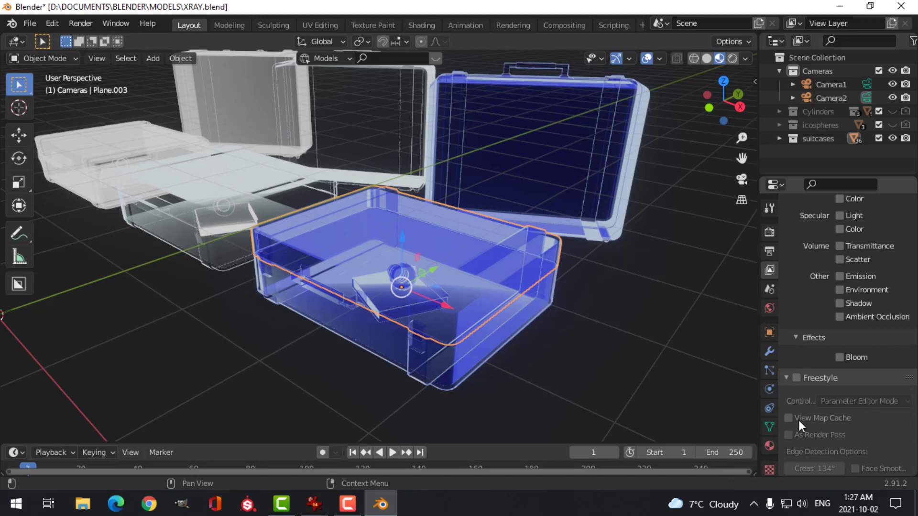
pyautogui.click(796, 377)
pyautogui.scroll(-4, 815, 428)
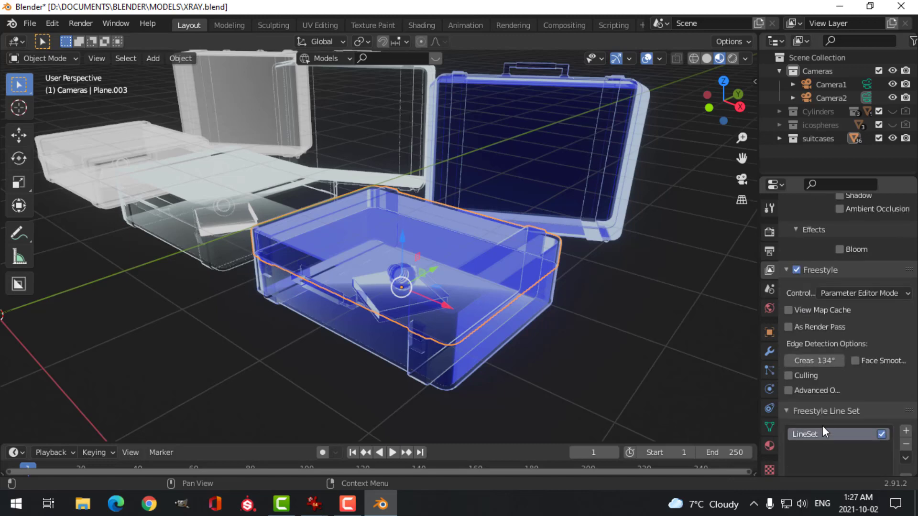
pyautogui.scroll(-8, 823, 423)
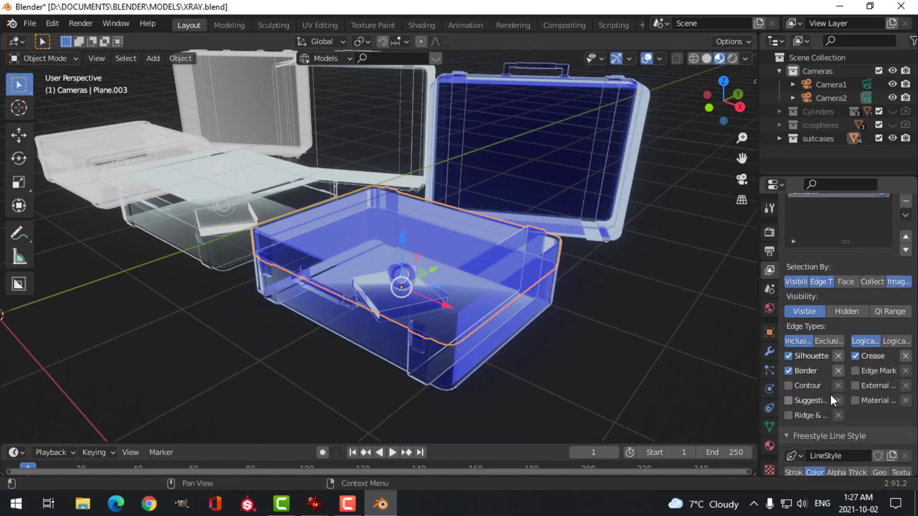
pyautogui.scroll(-3, 832, 396)
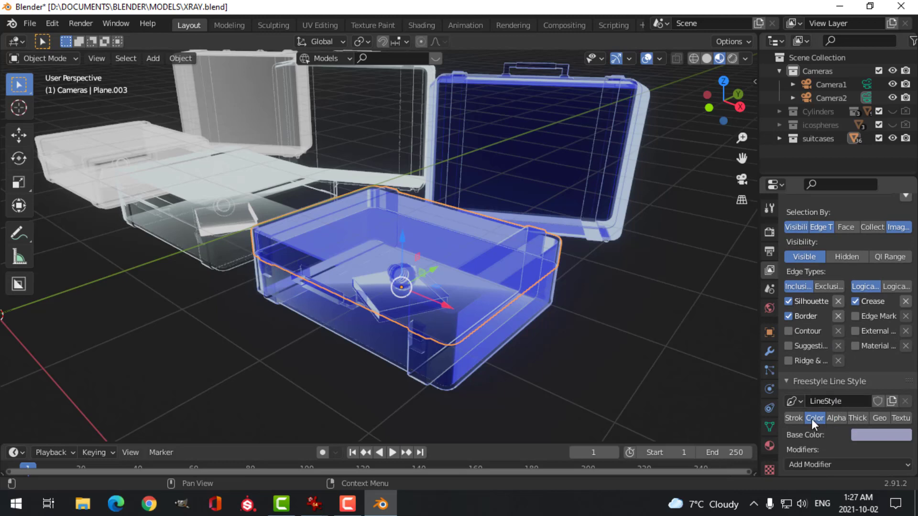
pyautogui.click(879, 432)
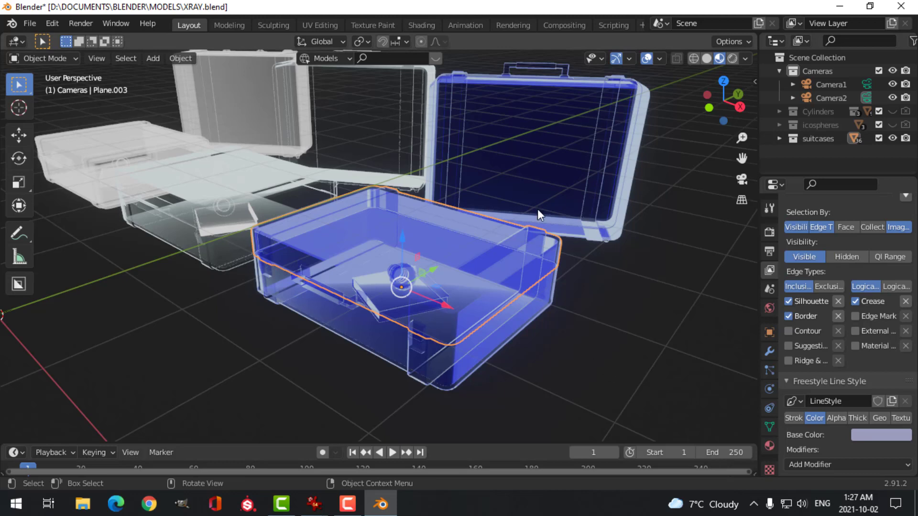
# Review the line style's Thickness and Color settings, then select the clear suitcase
pyautogui.click(564, 317)
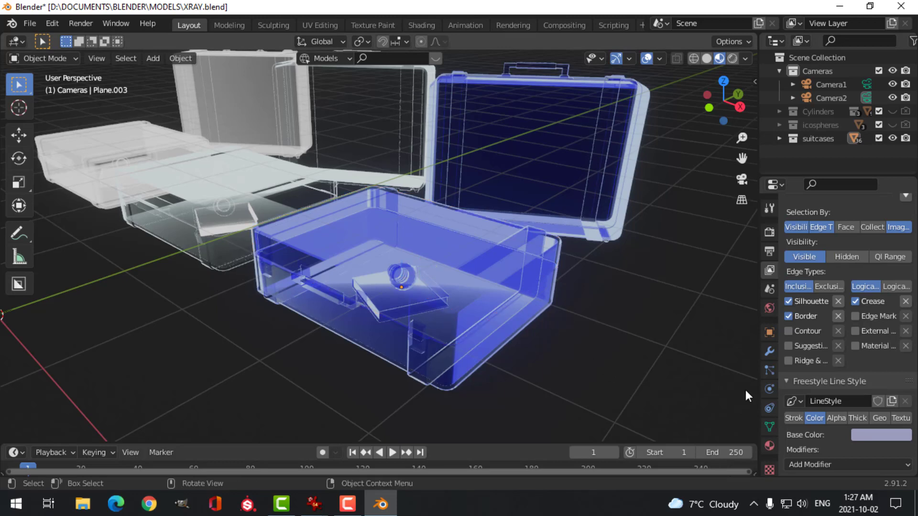
pyautogui.click(861, 418)
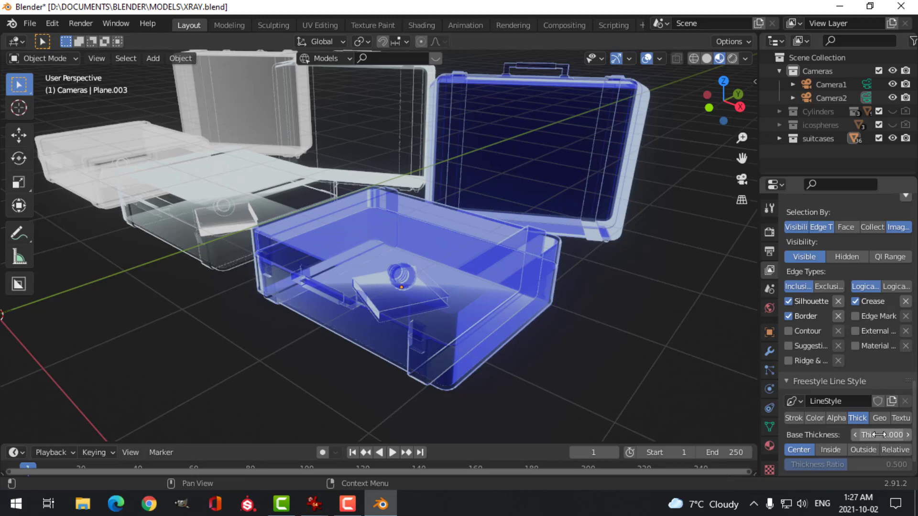
pyautogui.click(819, 417)
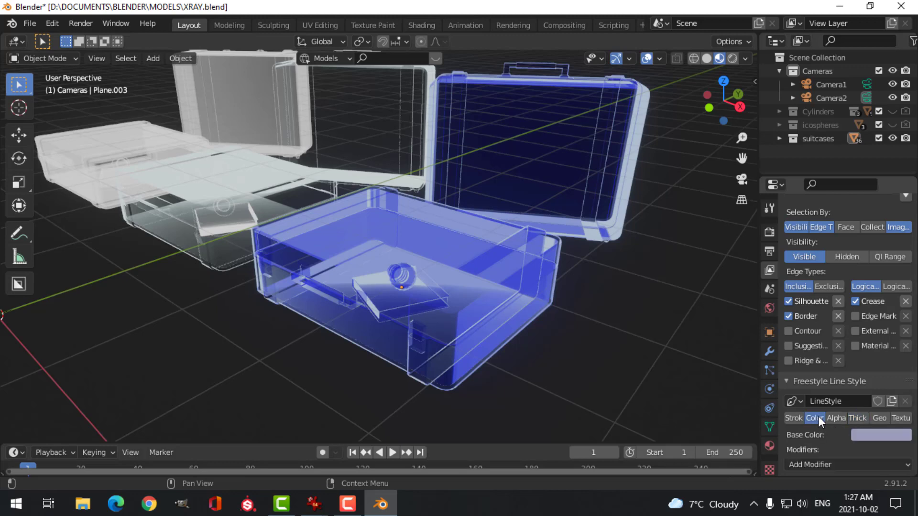
pyautogui.click(855, 418)
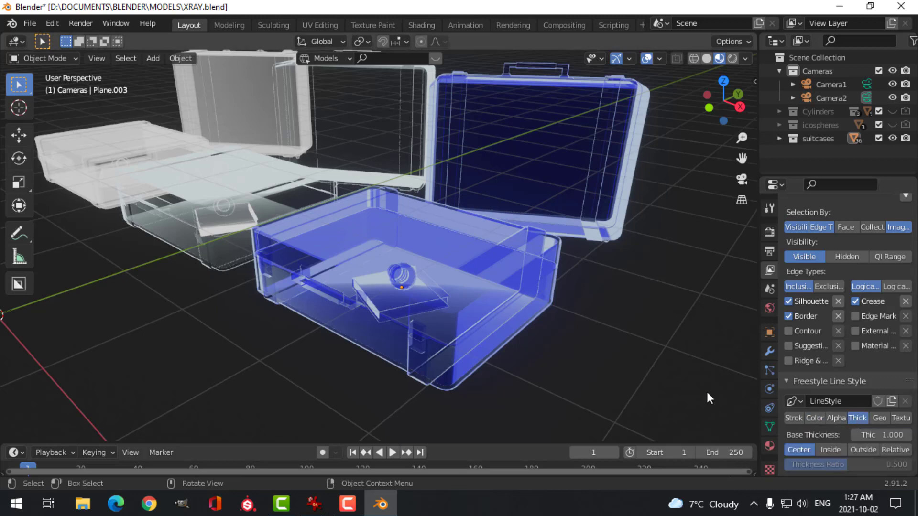
pyautogui.click(262, 187)
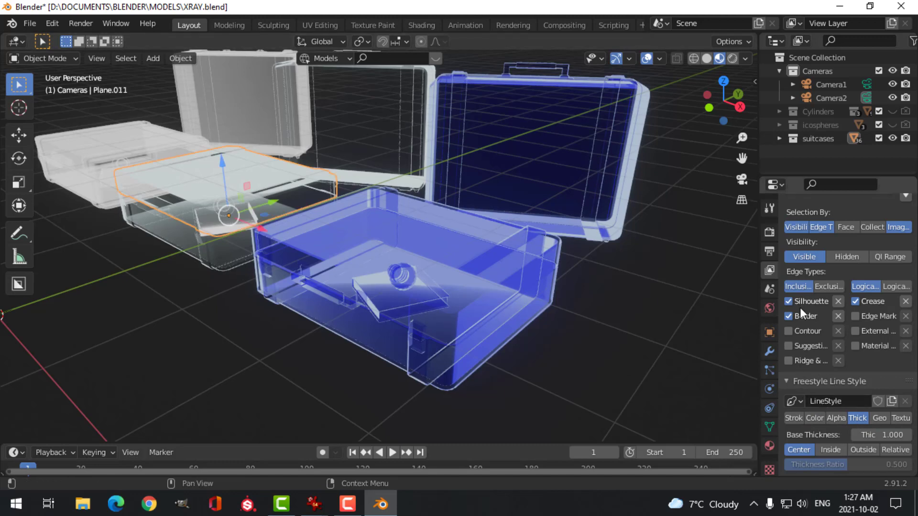
pyautogui.scroll(8, 803, 310)
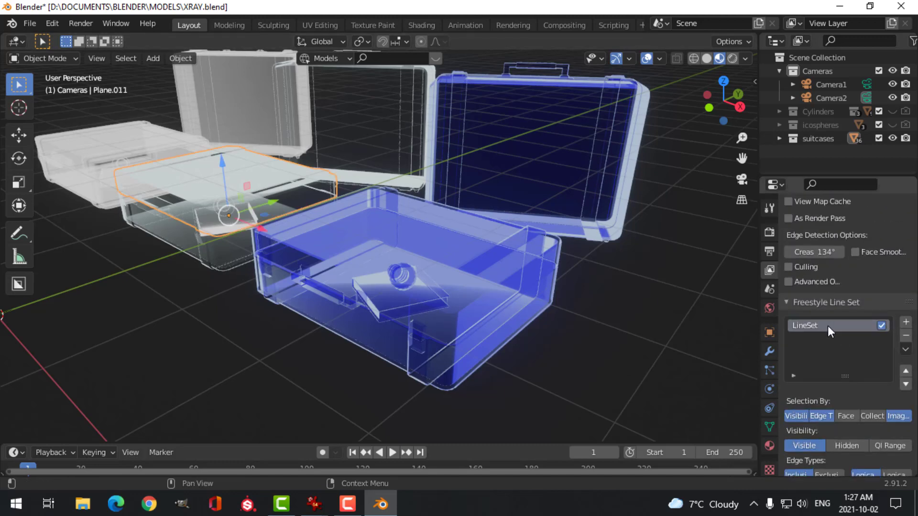
pyautogui.scroll(7, 827, 325)
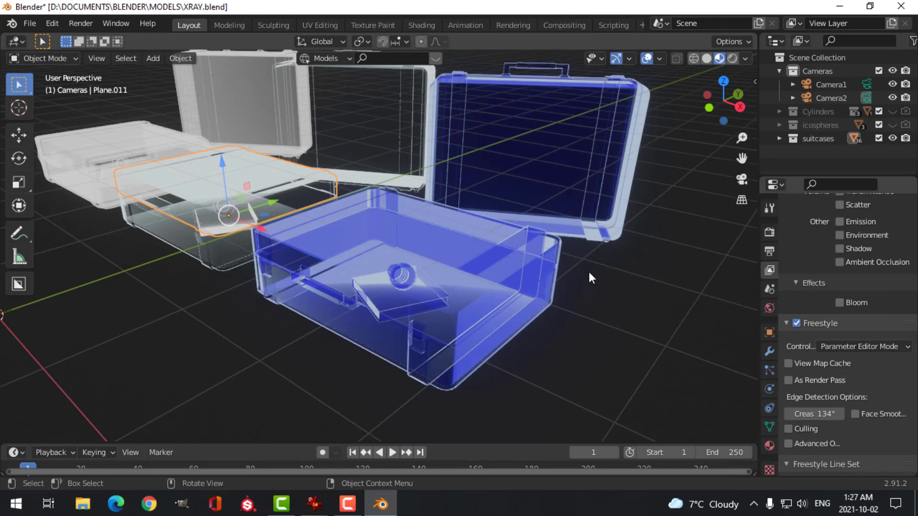
# In camera view, save XRAY.blend, render the suitcases, and close the finished render
pyautogui.press('KP_0')
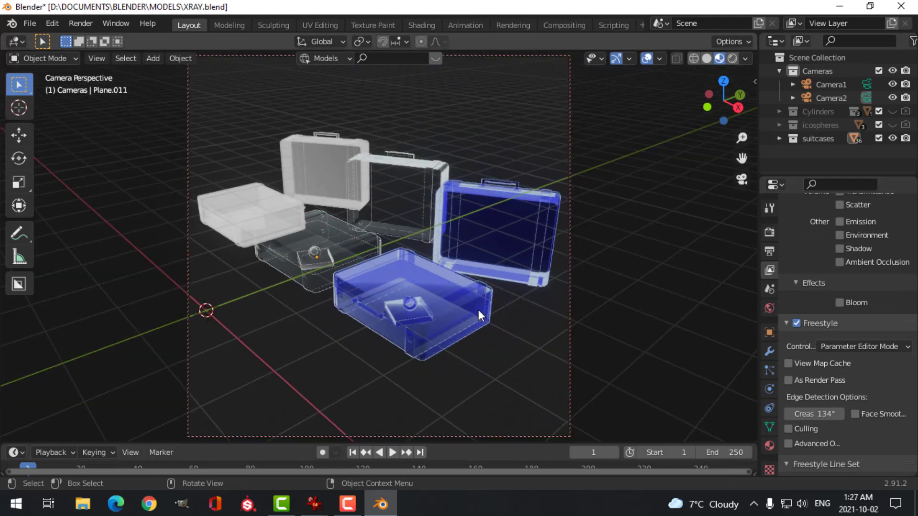
pyautogui.hotkey('ctrl', 's')
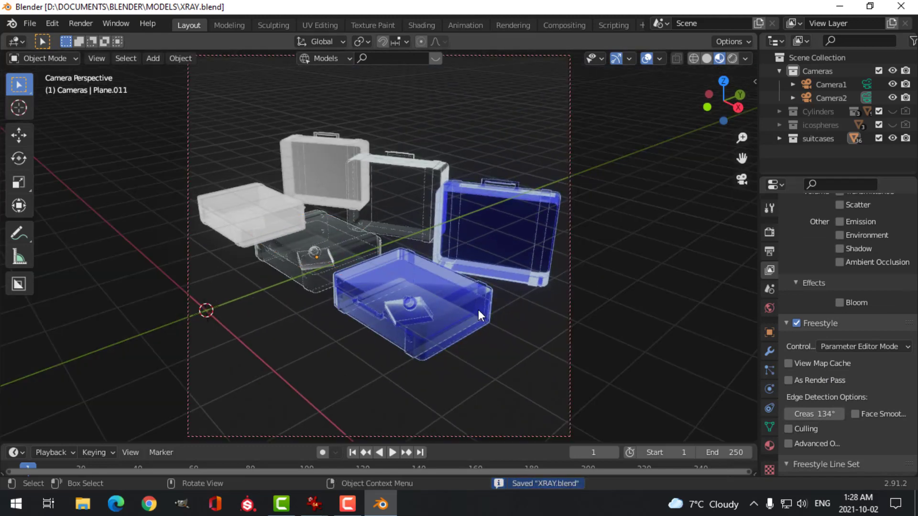
pyautogui.press('F12')
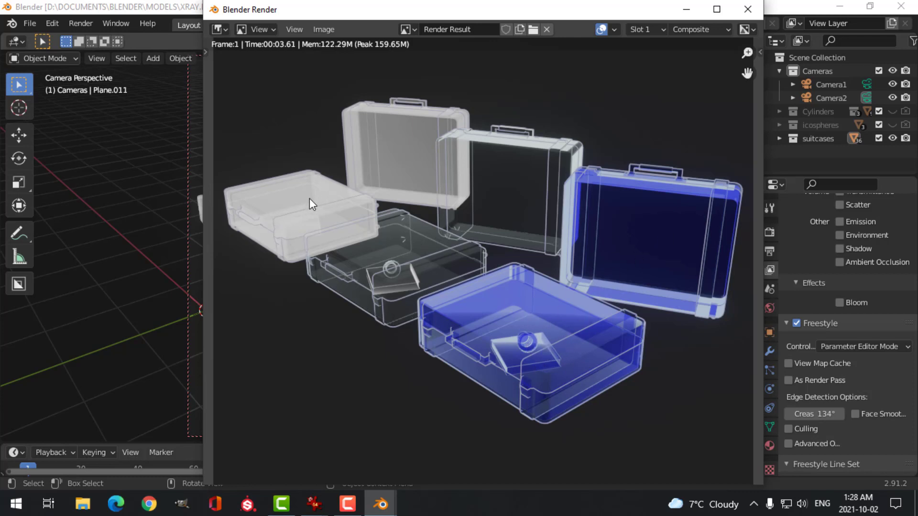
pyautogui.click(746, 8)
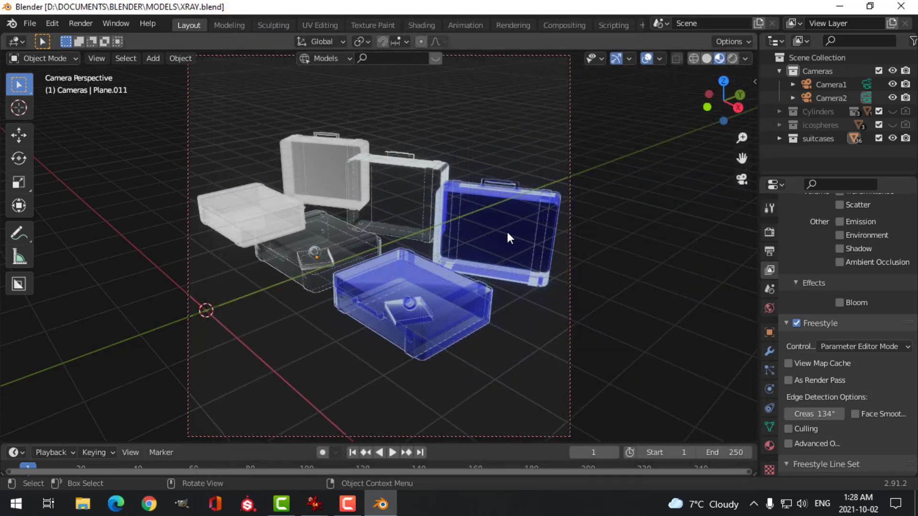
# Through Camera1 with only Cylinders visible, render the three canisters and close the render
pyautogui.click(866, 85)
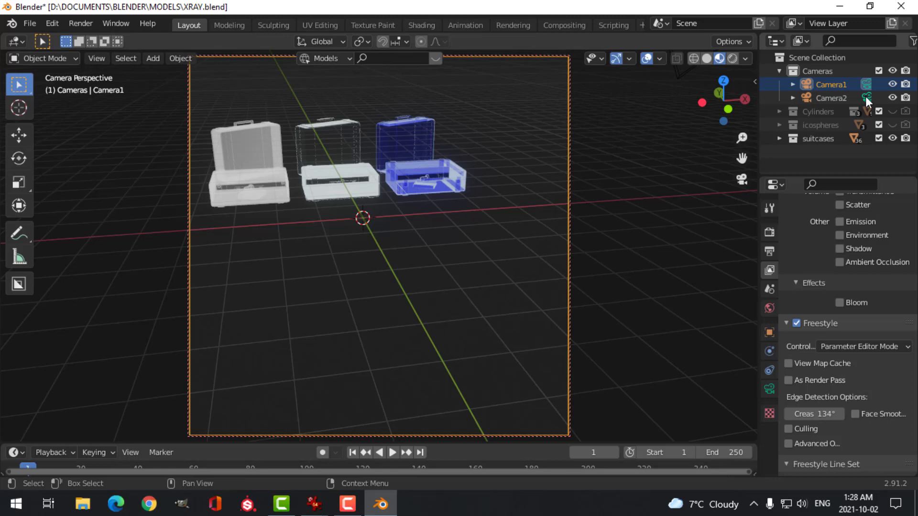
pyautogui.click(893, 124)
pyautogui.click(893, 110)
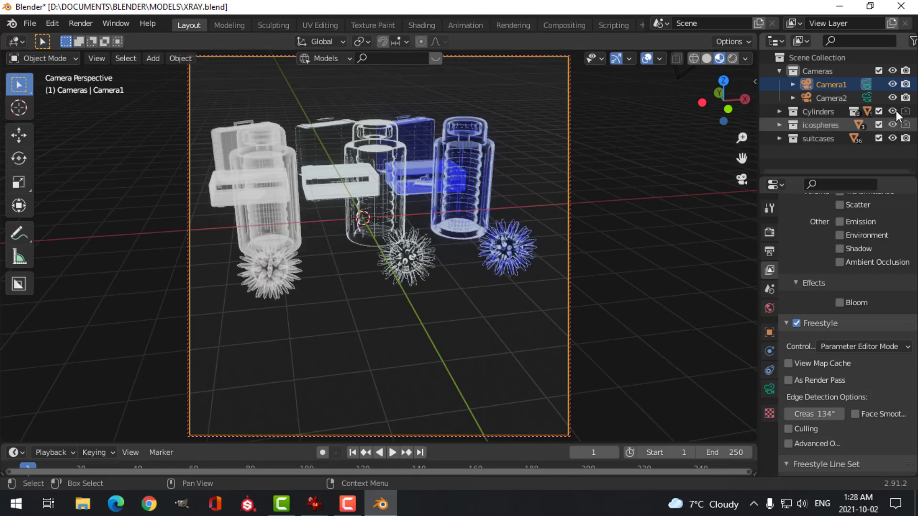
pyautogui.click(893, 112)
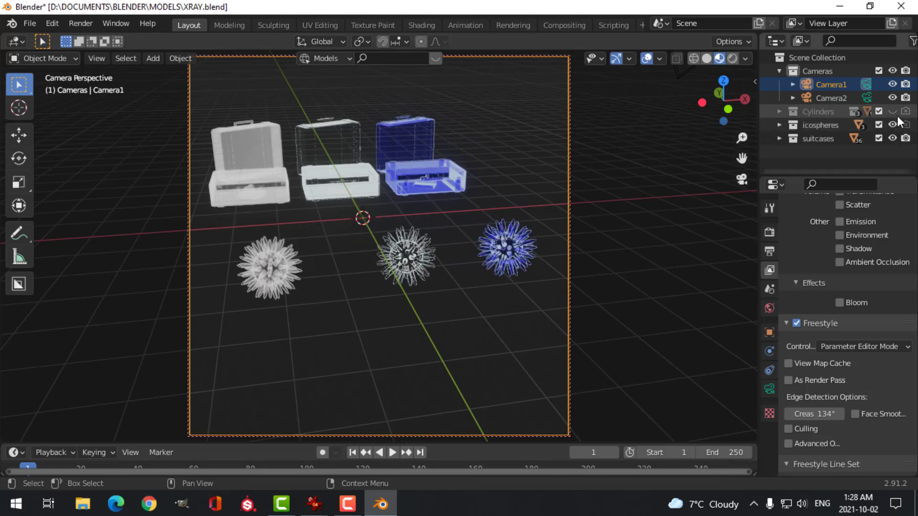
pyautogui.click(878, 110)
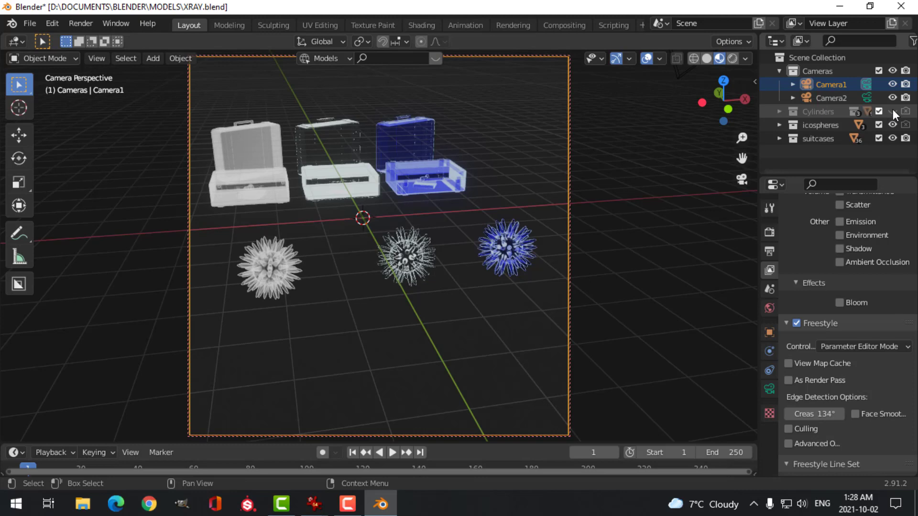
pyautogui.click(879, 111)
pyautogui.moveTo(892, 125); pyautogui.dragTo(892, 138)
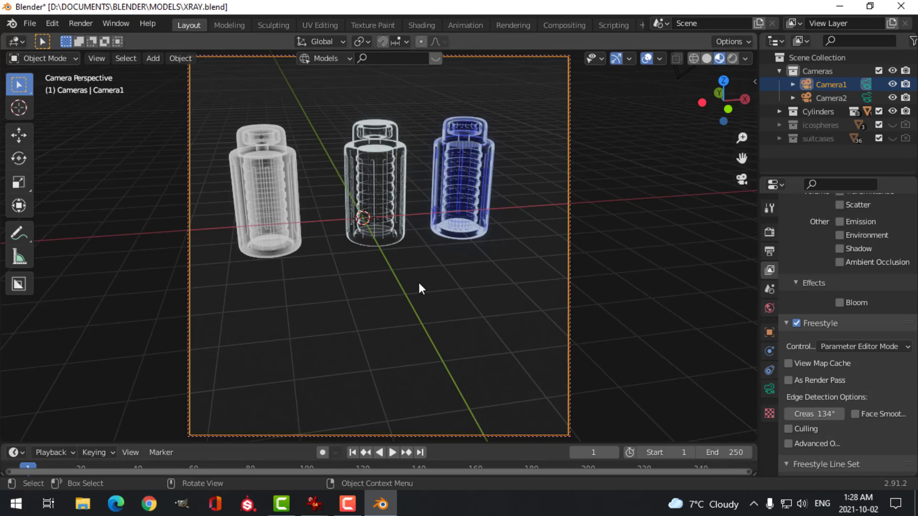
pyautogui.press('F12')
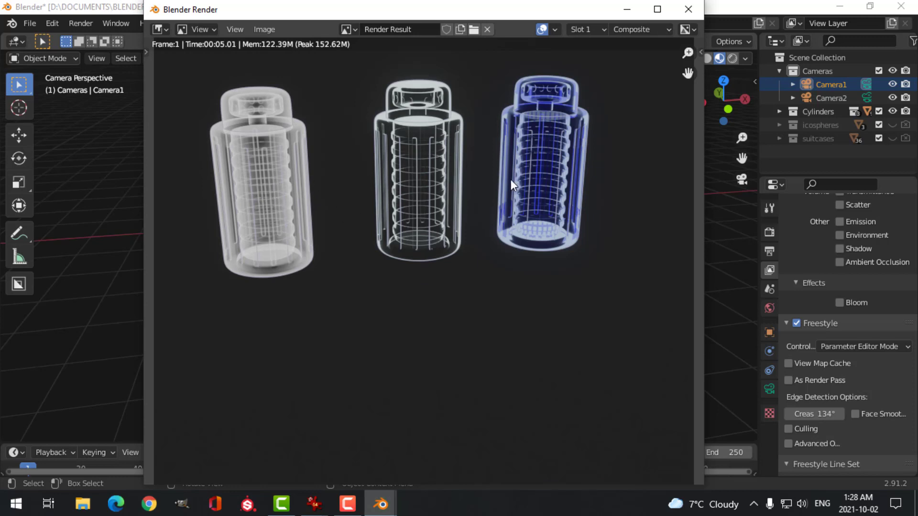
pyautogui.click(688, 10)
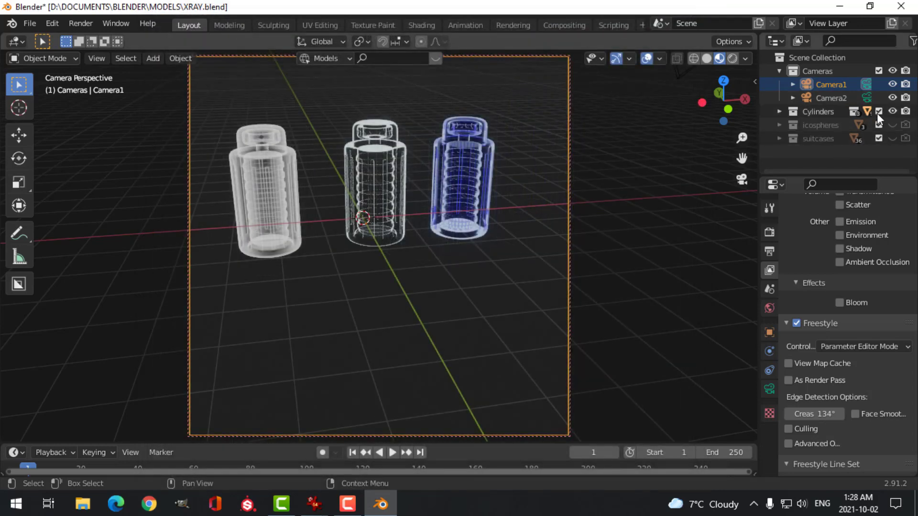
# Show only the suitcases collection and make Camera2 the active camera
pyautogui.click(893, 111)
pyautogui.click(891, 139)
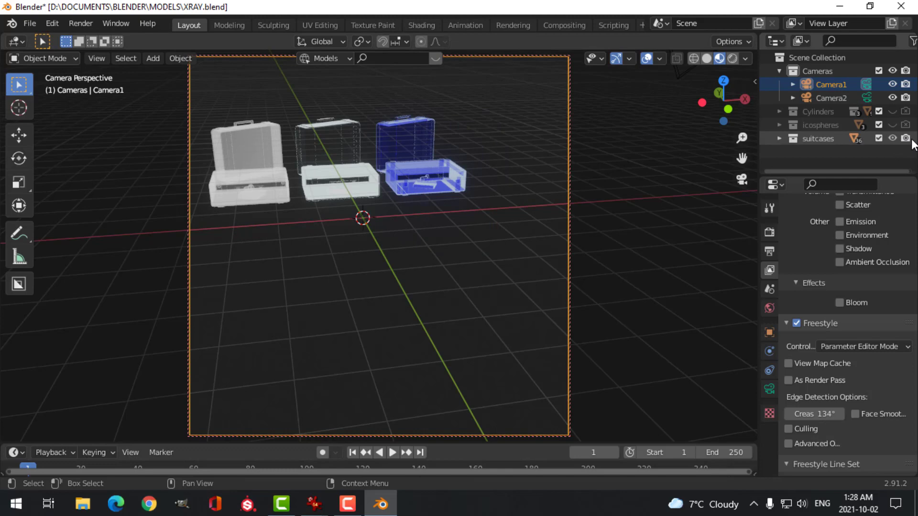
pyautogui.click(866, 98)
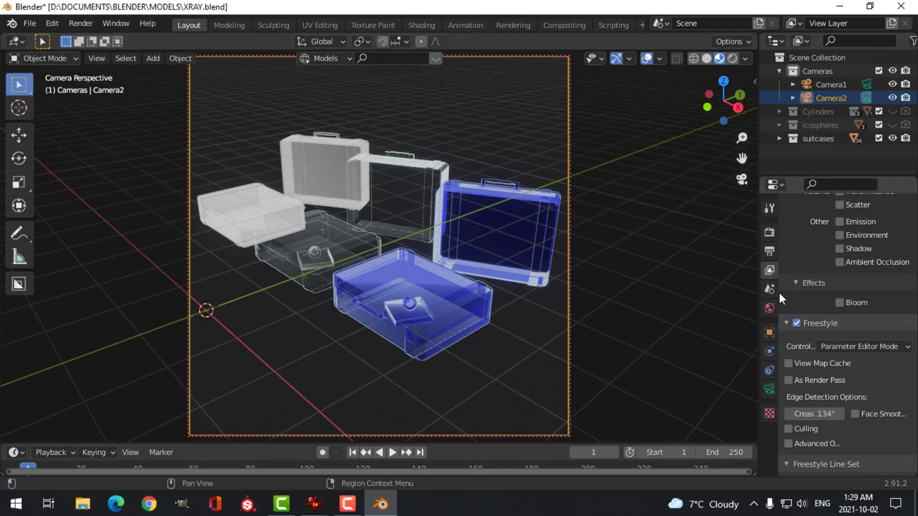
pyautogui.scroll(-15, 814, 397)
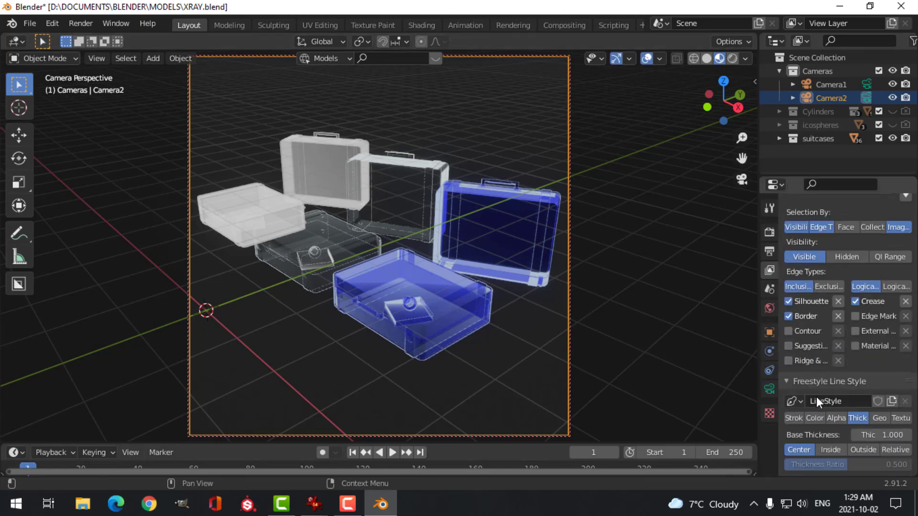
pyautogui.scroll(-2, 815, 398)
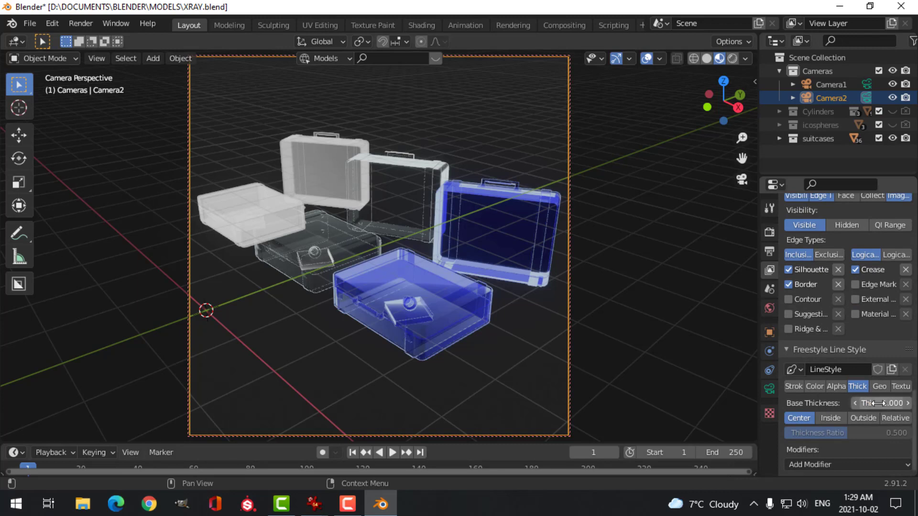
# Set Freestyle line thickness to 2 and colour to near-white, then render the suitcases
pyautogui.click(861, 403)
pyautogui.write('2')
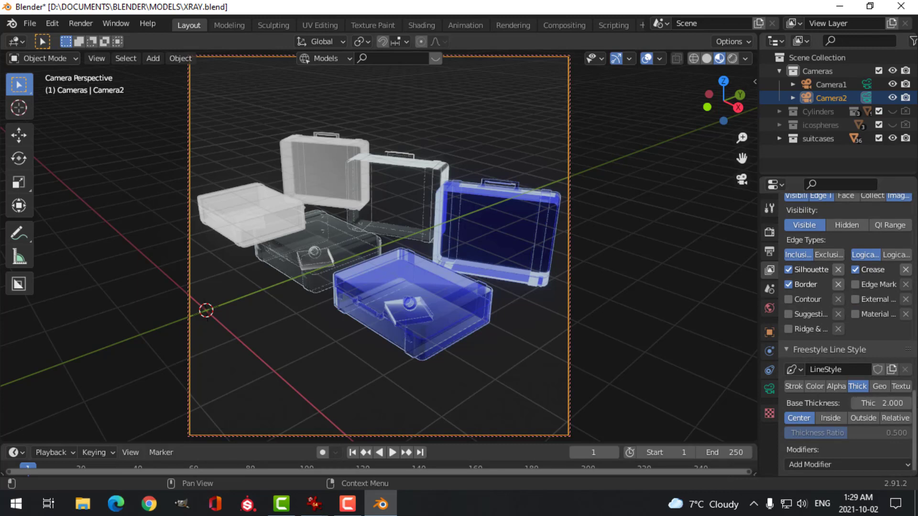
pyautogui.press('Return')
pyautogui.click(808, 386)
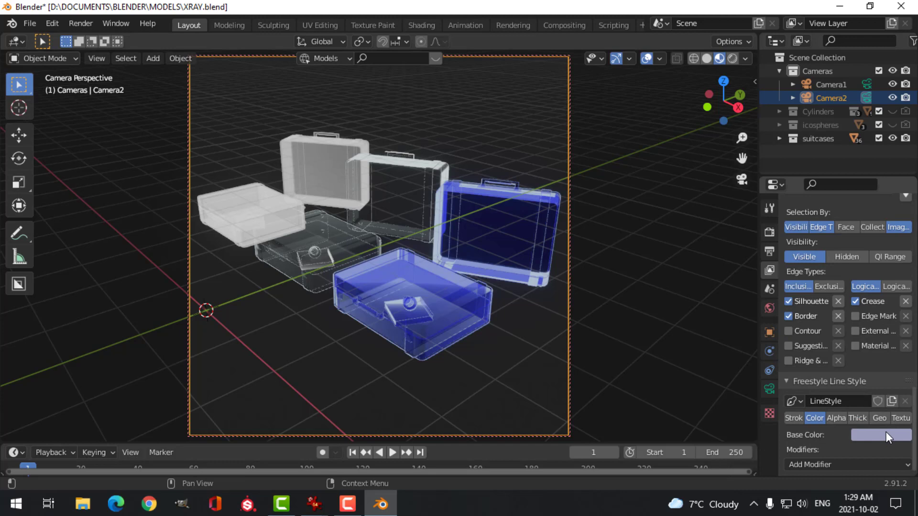
pyautogui.click(885, 433)
pyautogui.moveTo(847, 300); pyautogui.dragTo(841, 305)
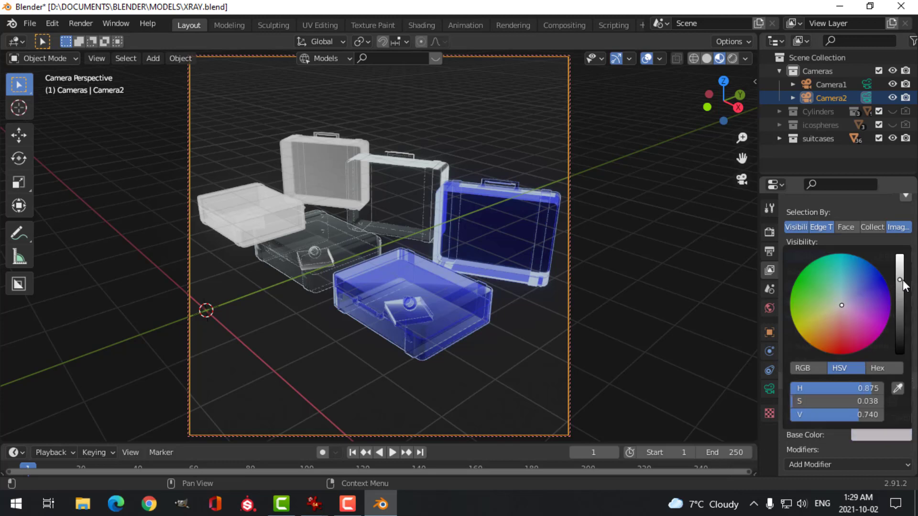
pyautogui.moveTo(902, 280); pyautogui.dragTo(899, 265)
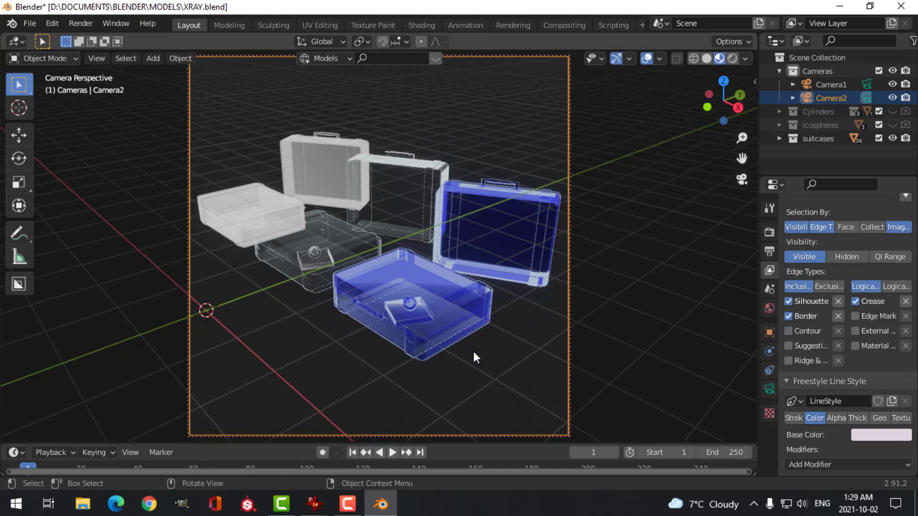
pyautogui.press('F12')
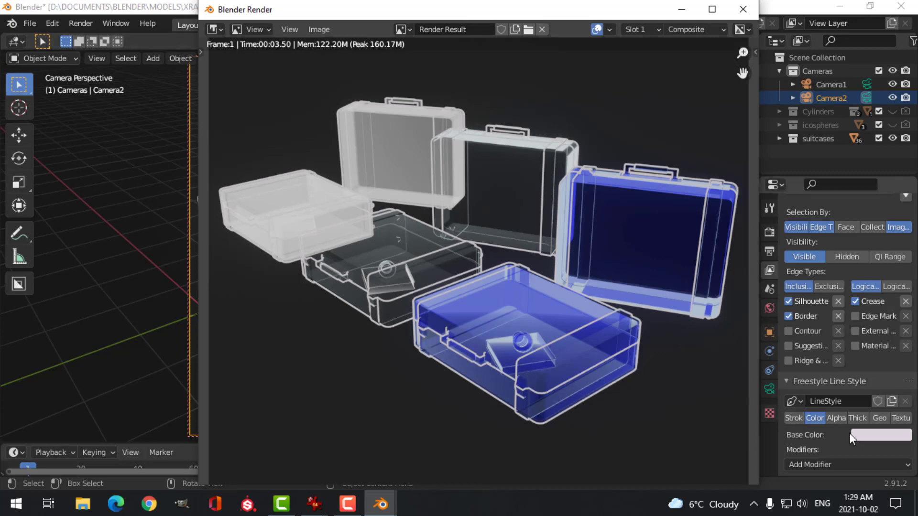
pyautogui.click(742, 10)
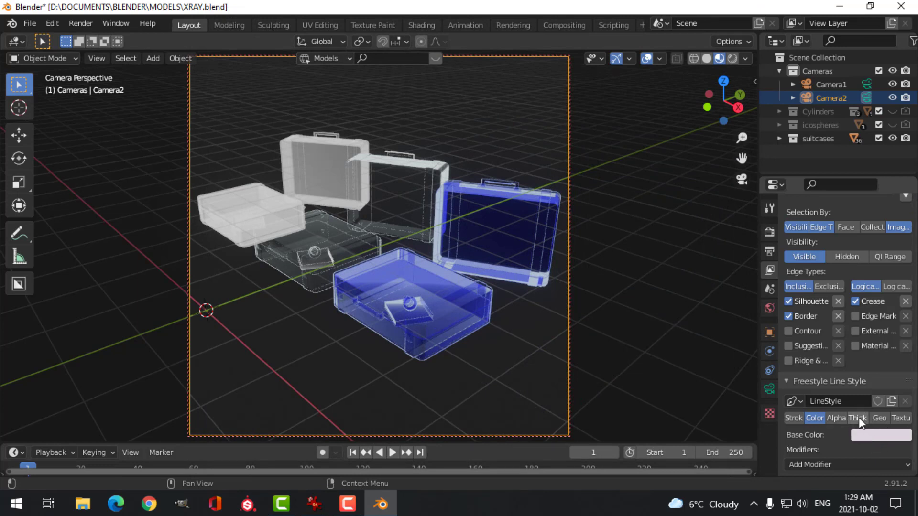
# Reset the Freestyle line thickness to 1 and render the suitcases again
pyautogui.click(859, 417)
pyautogui.doubleClick(882, 435)
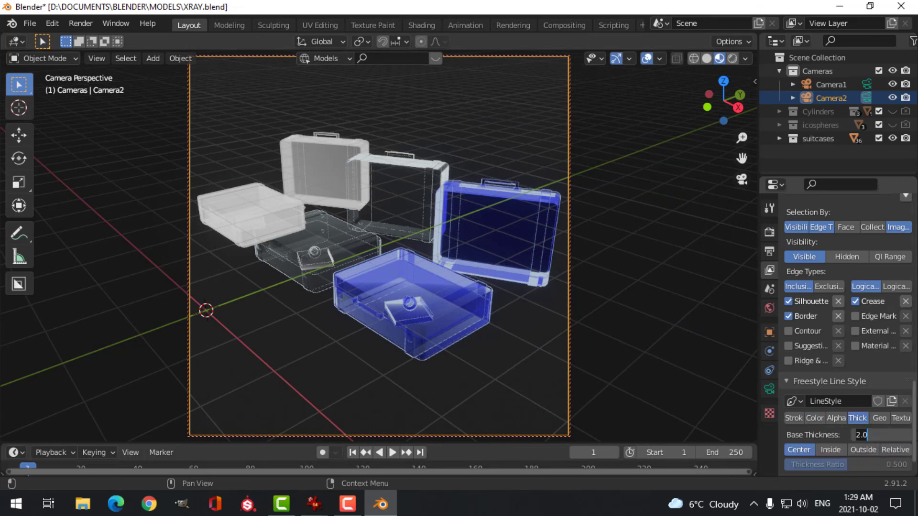
pyautogui.press('BackSpace')
pyautogui.press('BackSpace')
pyautogui.press('BackSpace')
pyautogui.write('1')
pyautogui.press('Return')
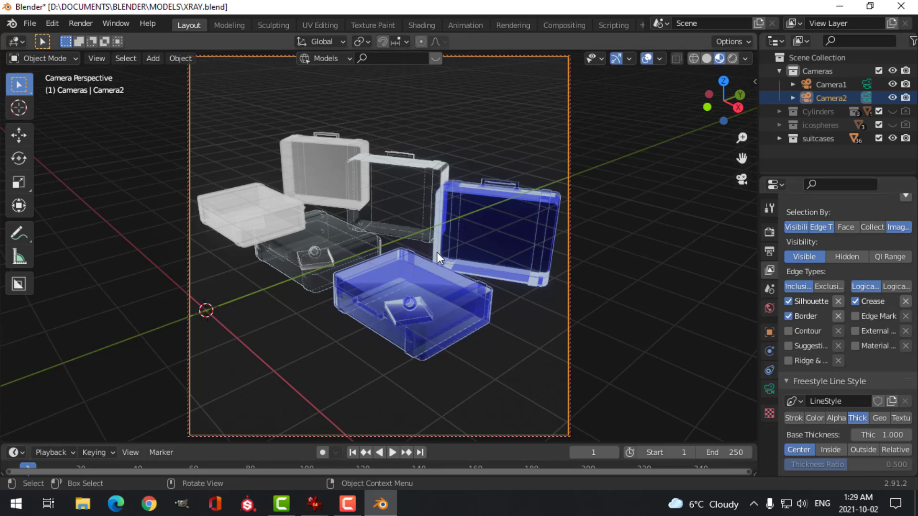
pyautogui.press('F12')
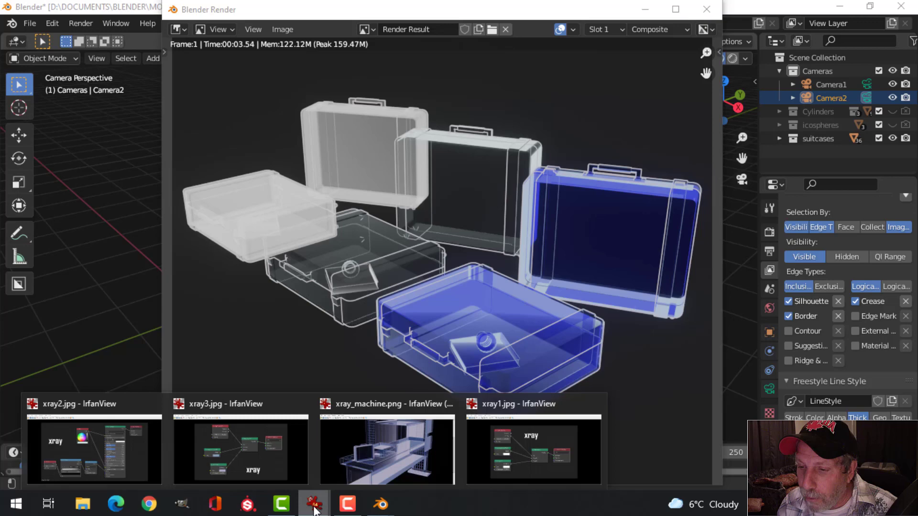
# Show the xray_machine.png baggage-scanner render in IrfanView at 100% zoom and scroll through it
pyautogui.click(396, 449)
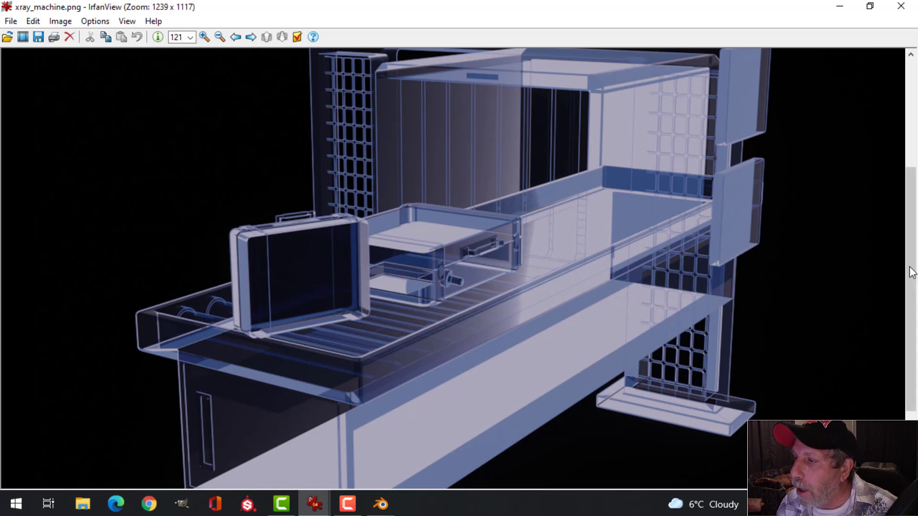
pyautogui.moveTo(910, 267); pyautogui.dragTo(913, 293)
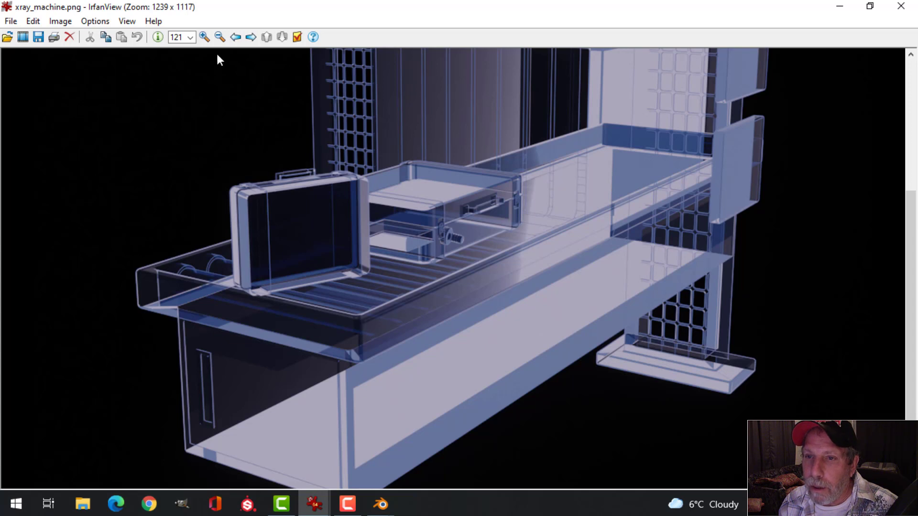
pyautogui.click(218, 39)
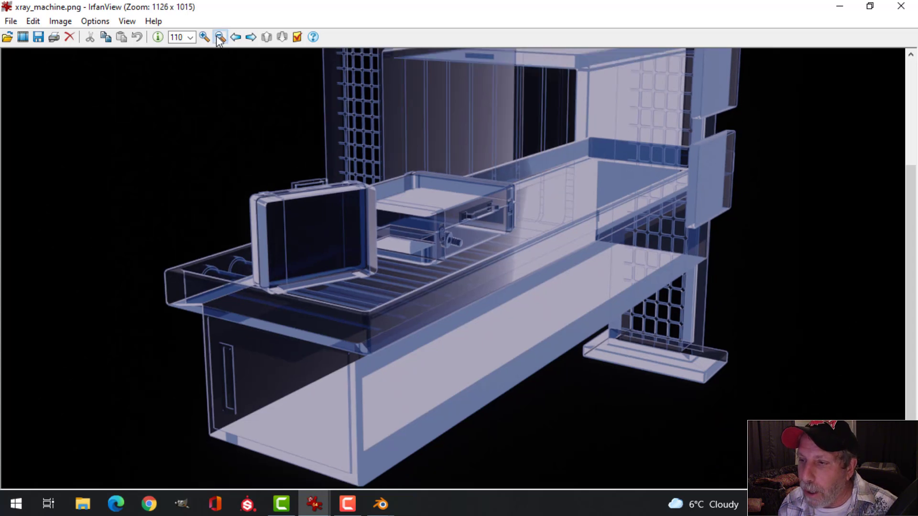
pyautogui.click(218, 38)
pyautogui.moveTo(911, 246); pyautogui.dragTo(911, 222)
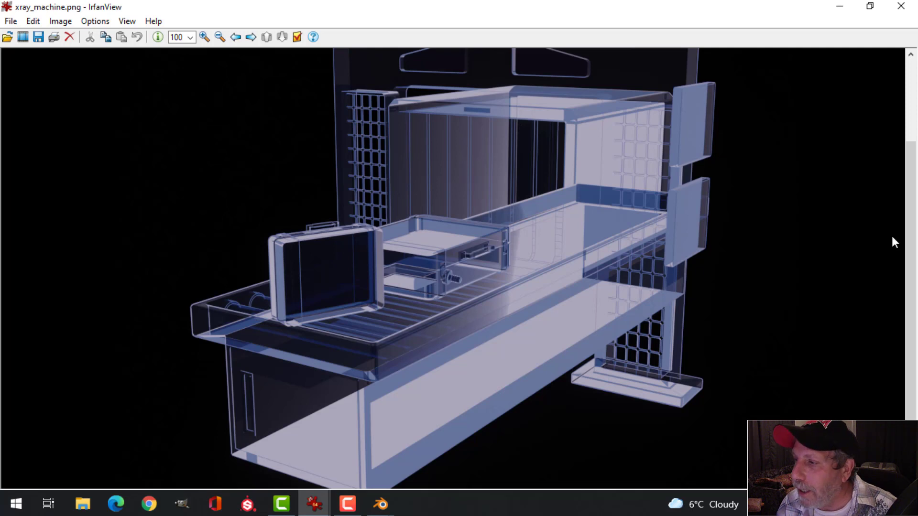
pyautogui.moveTo(913, 235)
pyautogui.mouseDown()
pyautogui.moveTo(916, 212)
pyautogui.moveTo(914, 245)
pyautogui.mouseUp()
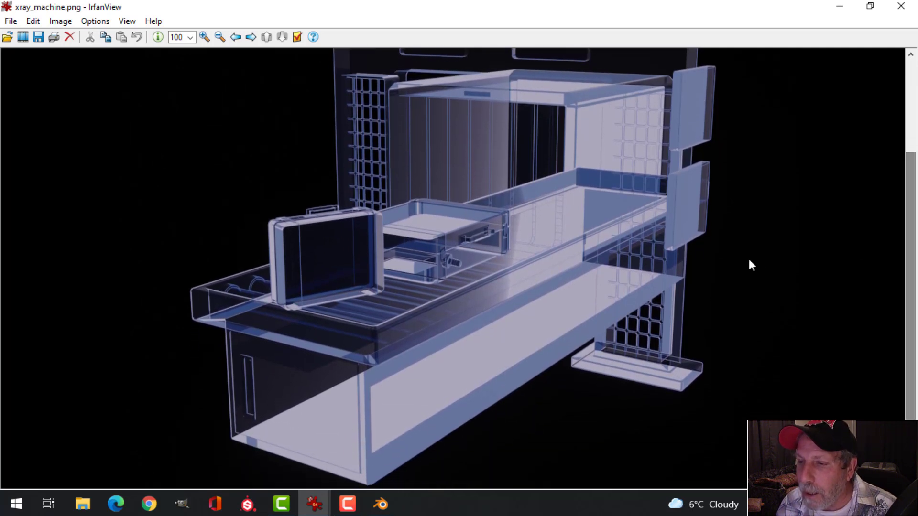